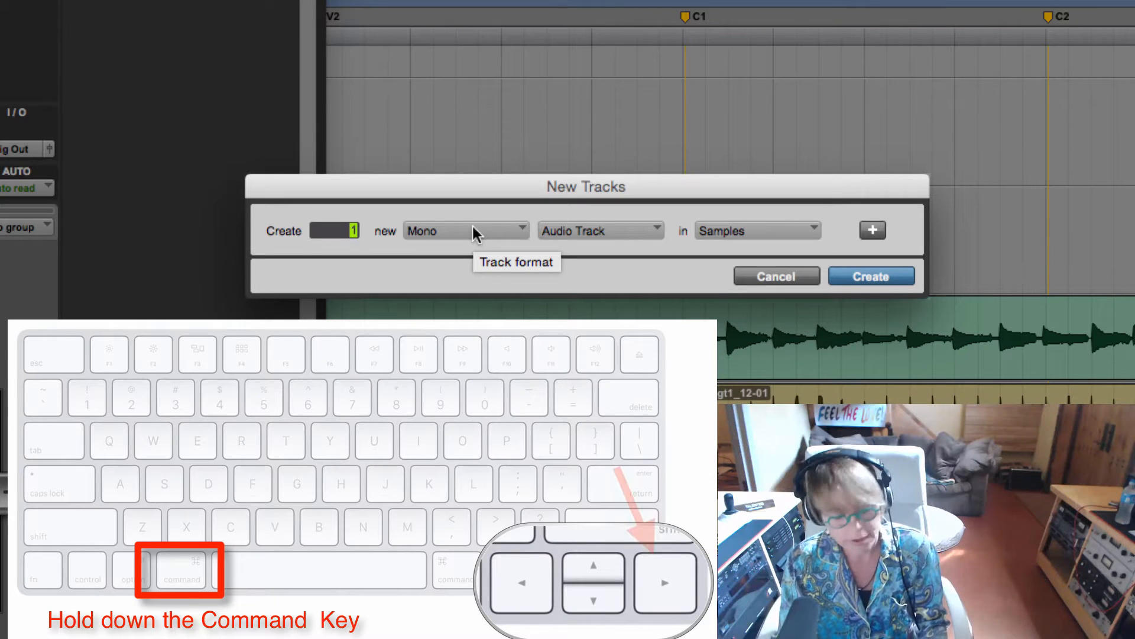
{"action": "key", "text": "super+Right"}
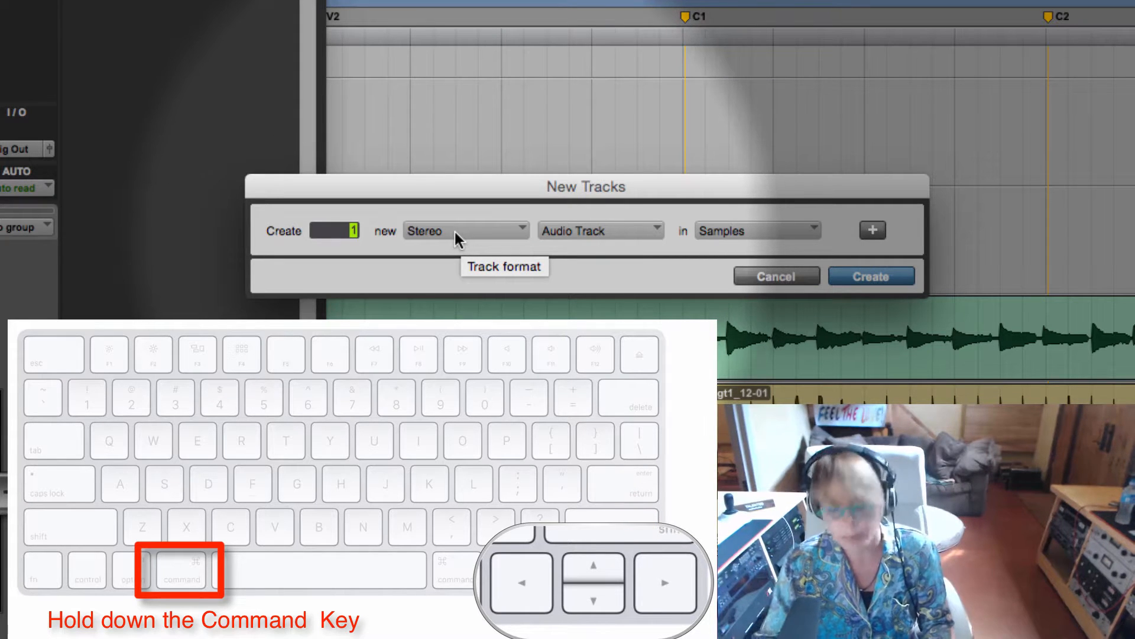
{"action": "key", "text": "super+Left"}
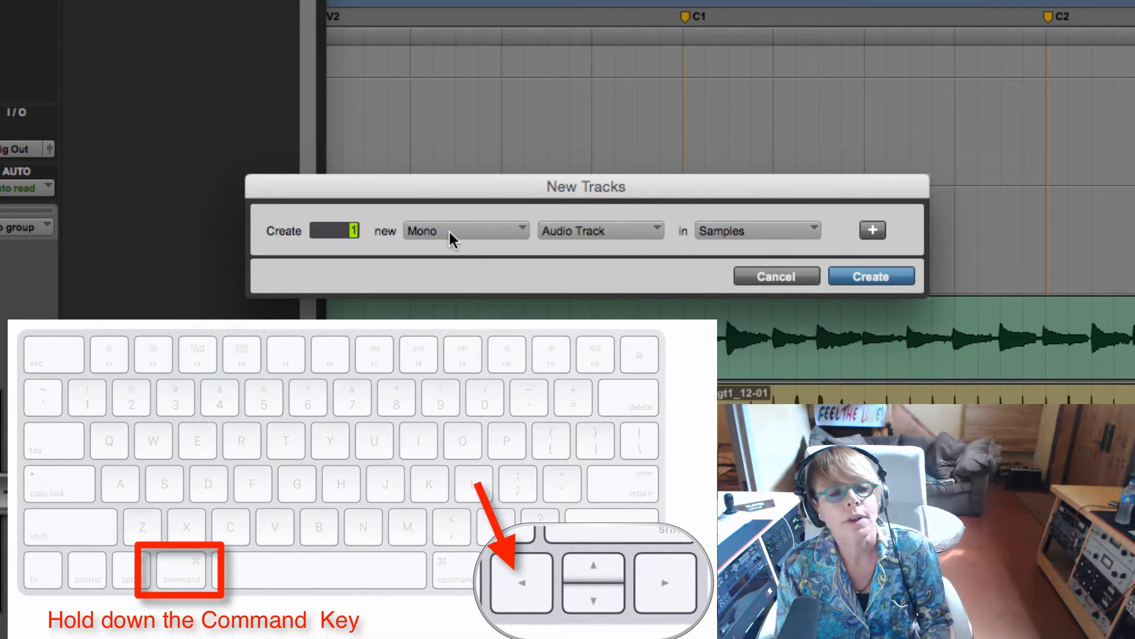
{"action": "key", "text": "super+Right"}
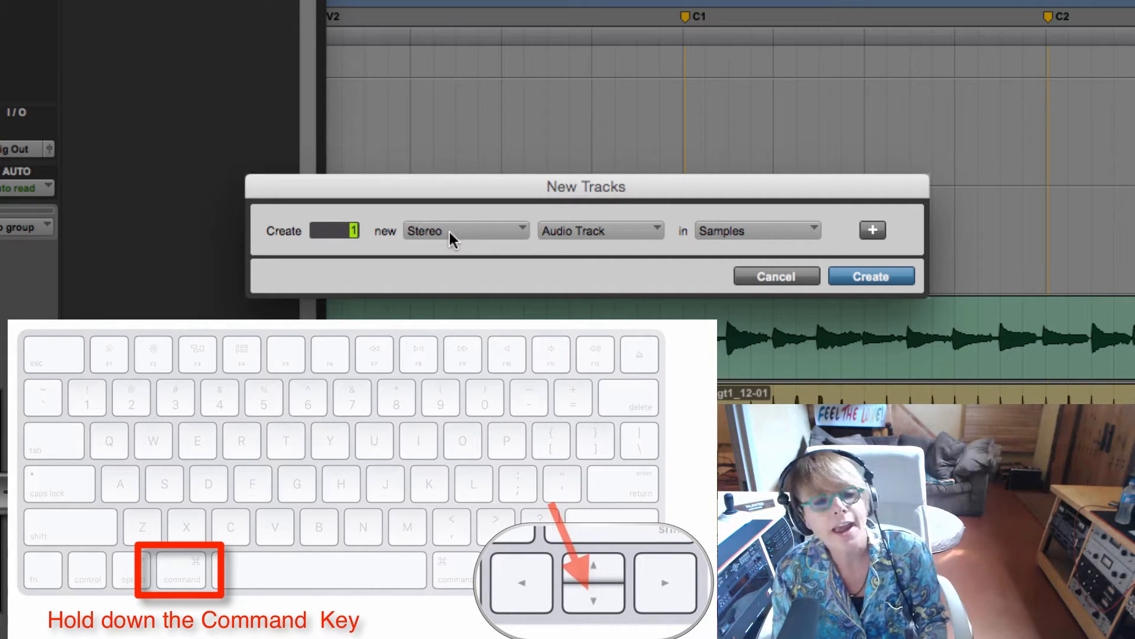
{"action": "key", "text": "super+Down"}
{"action": "key", "text": "super+Down"}
{"action": "key", "text": "super+Down"}
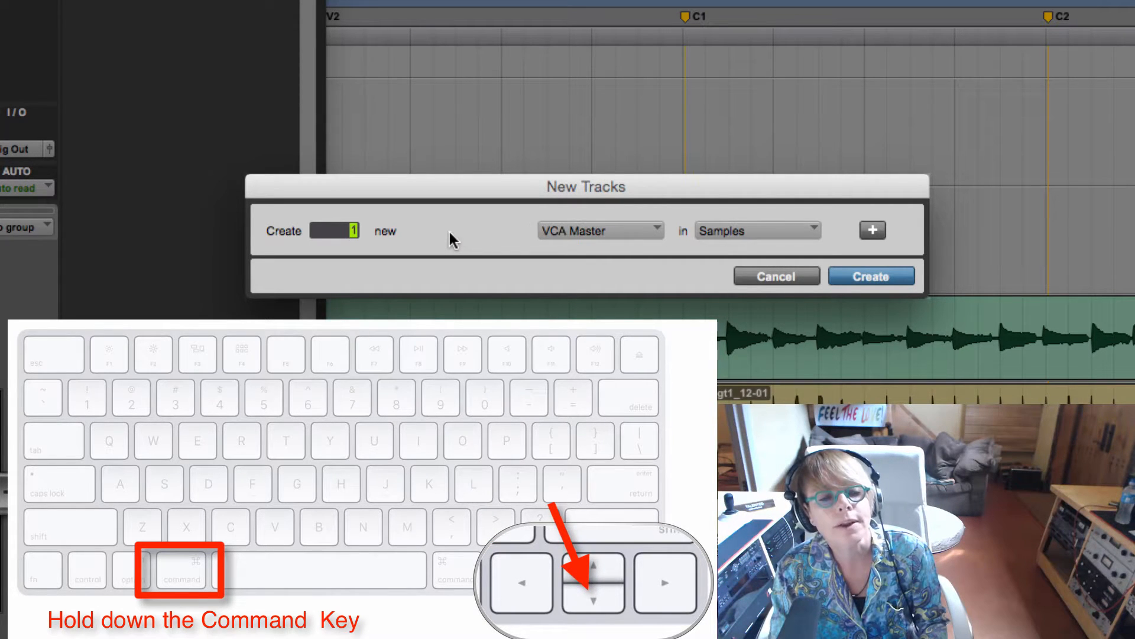
{"action": "key", "text": "super+Down"}
{"action": "key", "text": "super+Down"}
{"action": "key", "text": "super+Down"}
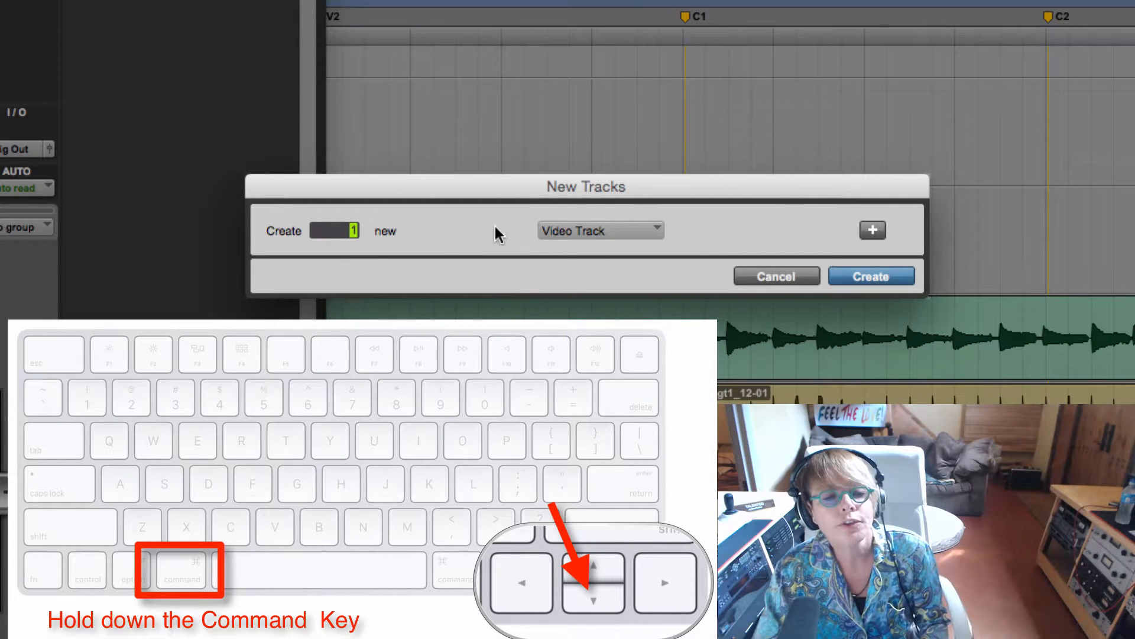
{"action": "left_click", "coordinate": [781, 276]}
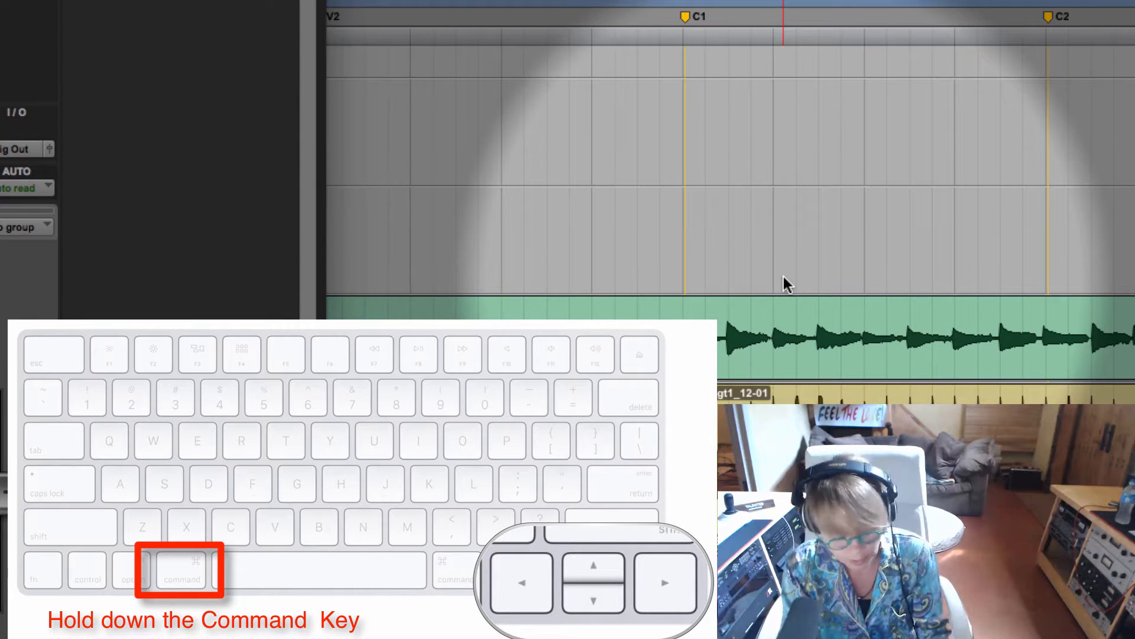
Step: Create one new stereo instrument track with its timebase in ticks
{"action": "key", "text": "super+shift+n"}
{"action": "key", "text": "super+Right"}
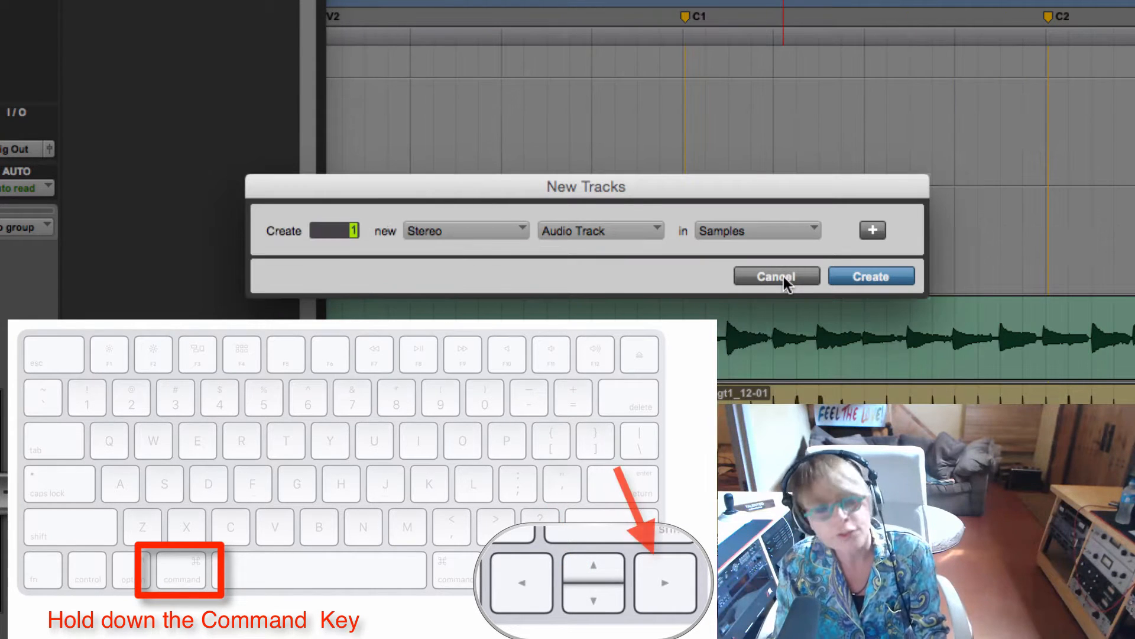
{"action": "key", "text": "super+Down"}
{"action": "key", "text": "super+Down"}
{"action": "key", "text": "super+Down"}
{"action": "key", "text": "super+Down"}
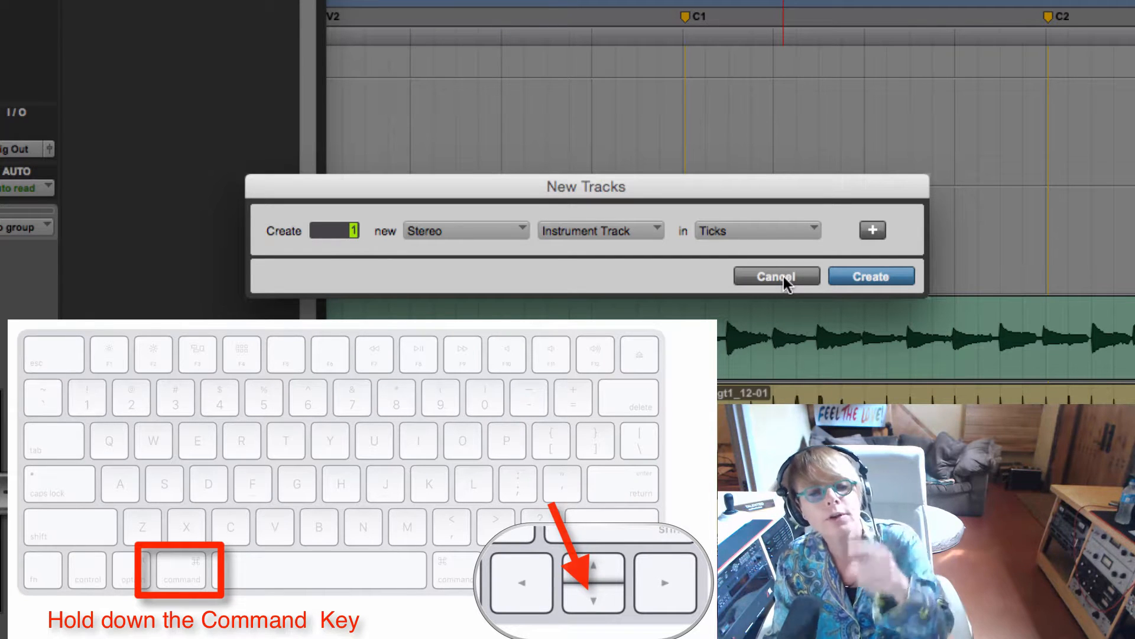
{"action": "key", "text": "Return"}
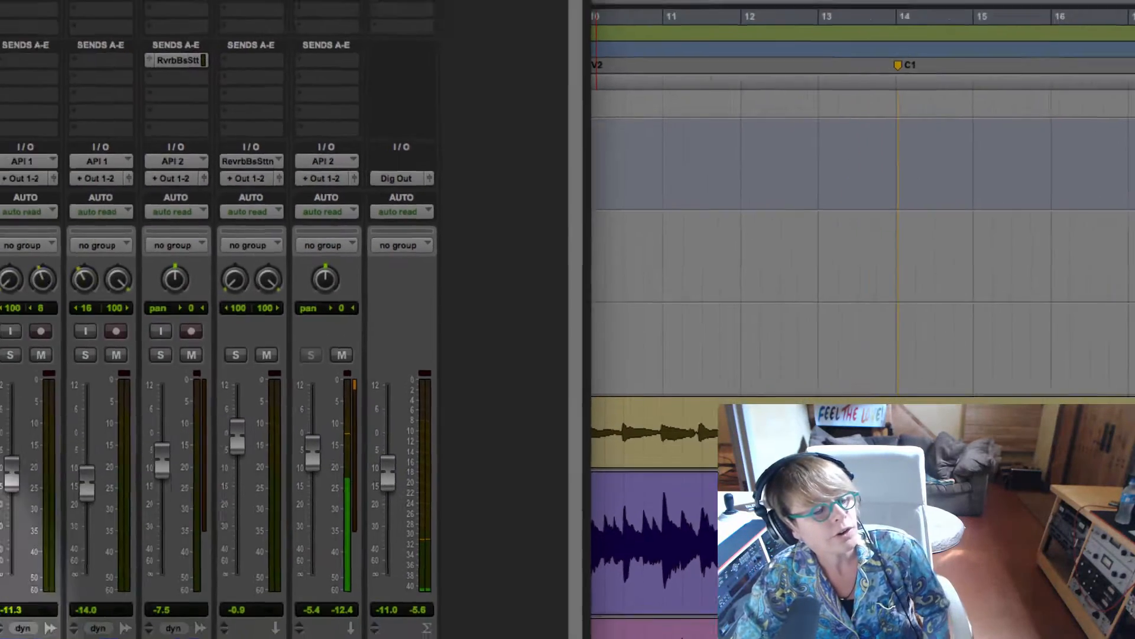
Step: Rename the new instrument track as Bass
{"action": "double_click", "coordinate": [109, 607]}
{"action": "type", "text": "Bass"}
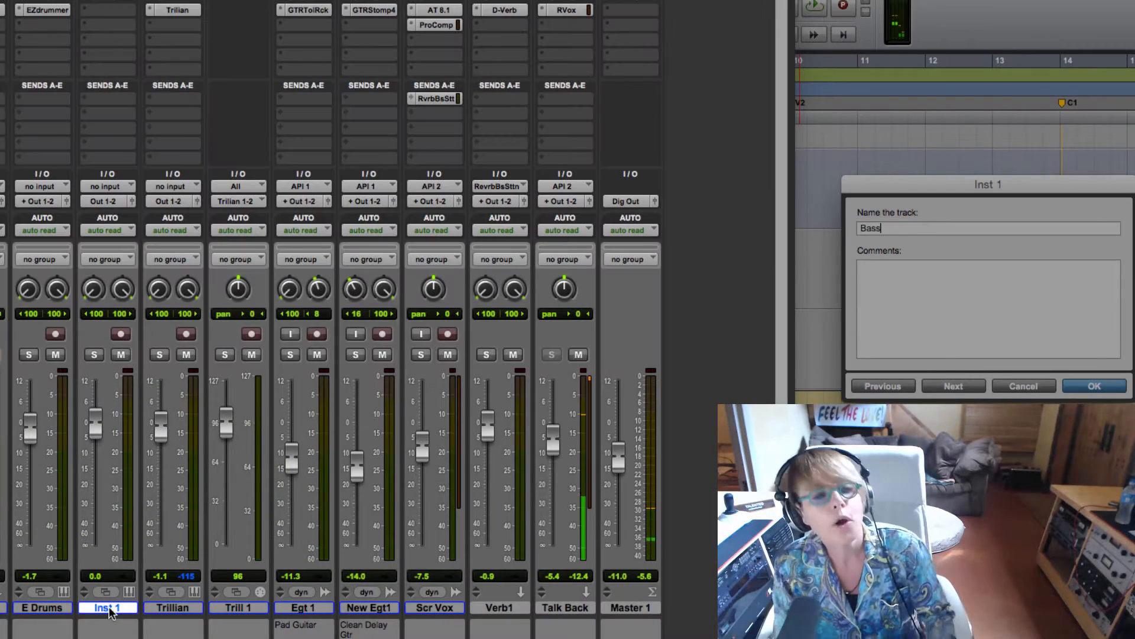
{"action": "key", "text": "Return"}
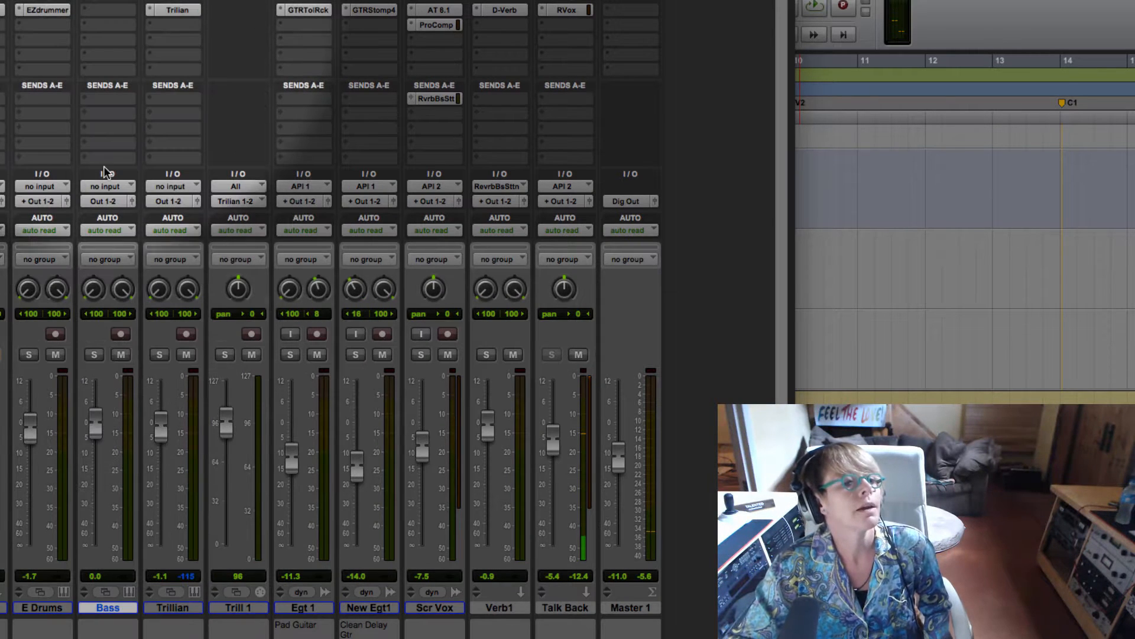
Step: Insert the stereo Xpand!2 instrument plug-in on the Bass track and move its window over the mixer
{"action": "left_click", "coordinate": [99, 17]}
{"action": "mouse_move", "coordinate": [148, 44]}
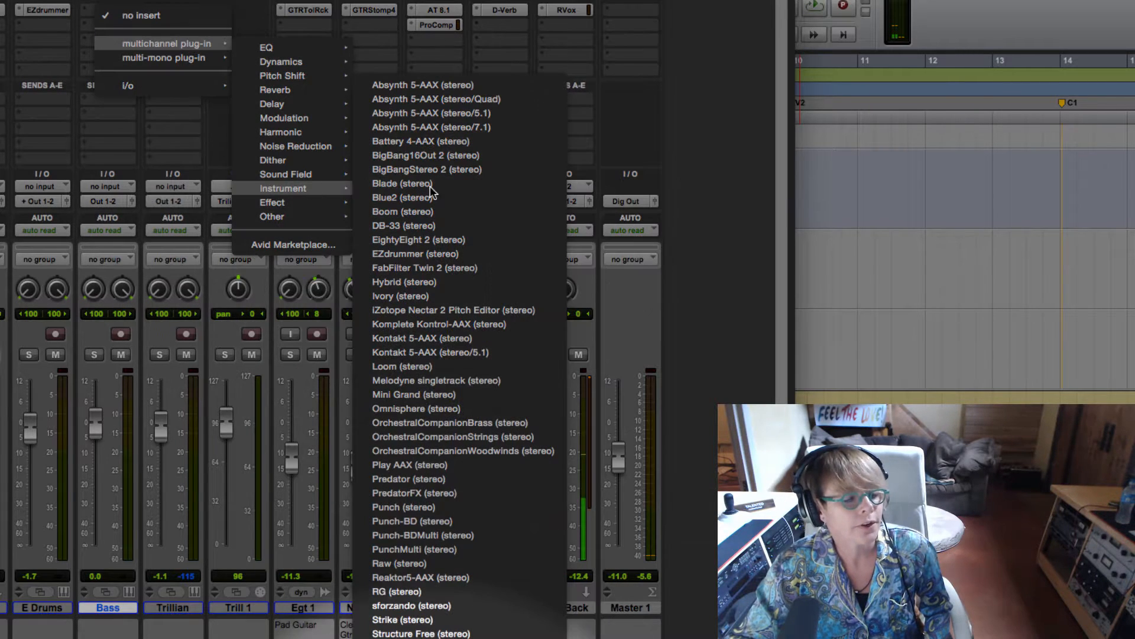
{"action": "left_click", "coordinate": [436, 575]}
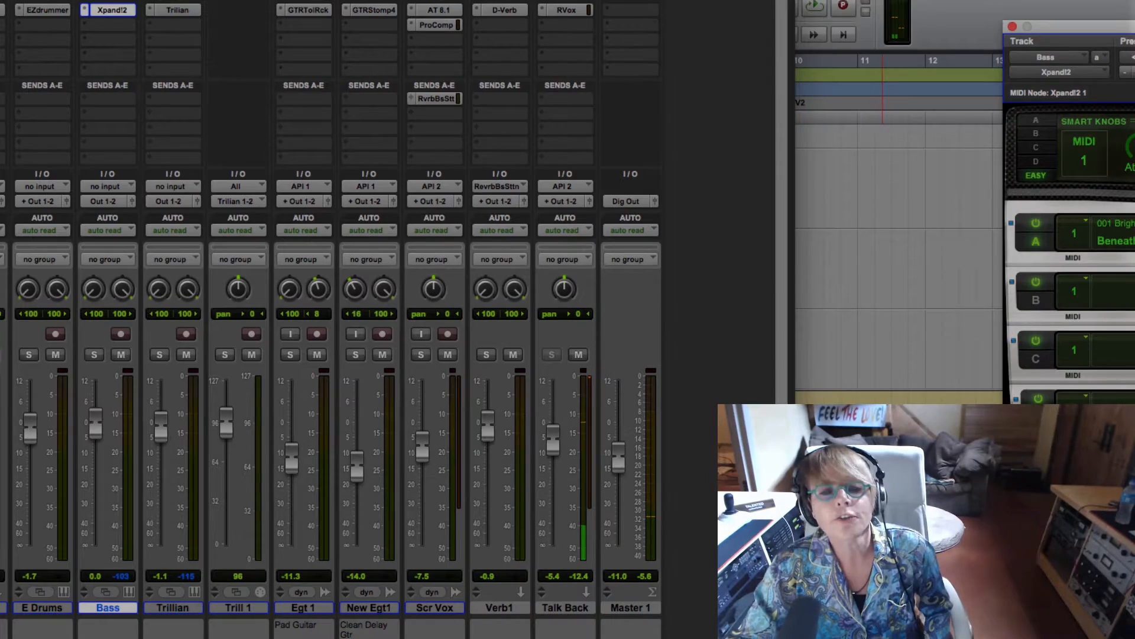
{"action": "left_click_drag", "start_coordinate": [1134, 26], "coordinate": [763, 46]}
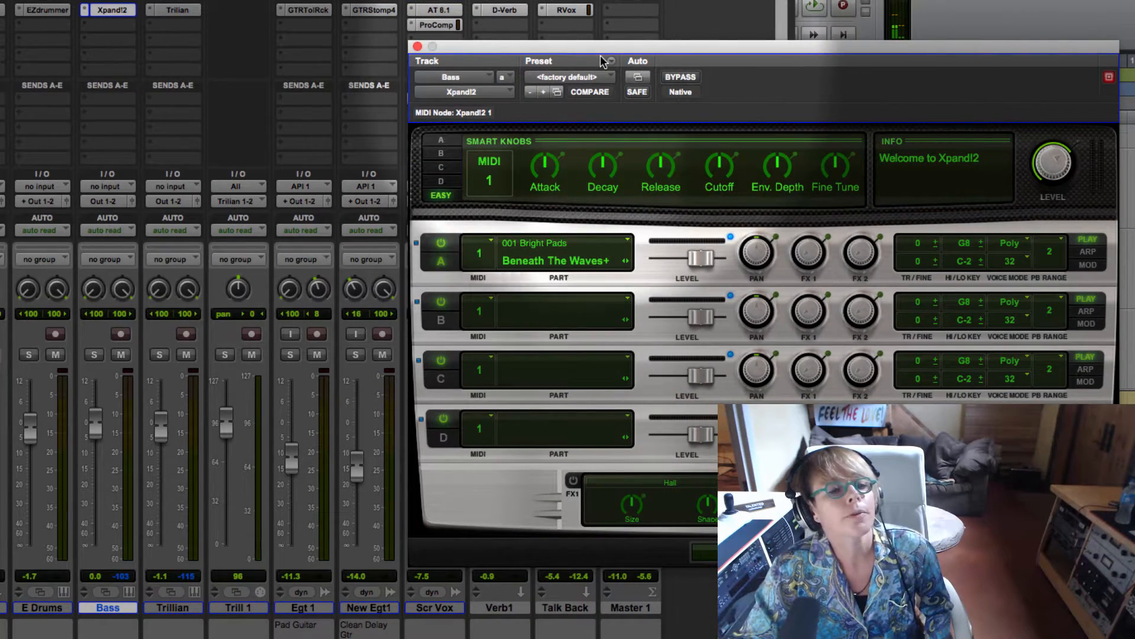
Step: Load the +02 Next Fretless preset from the 25 Basses category in Xpand!2 and audition it
{"action": "left_click", "coordinate": [586, 77]}
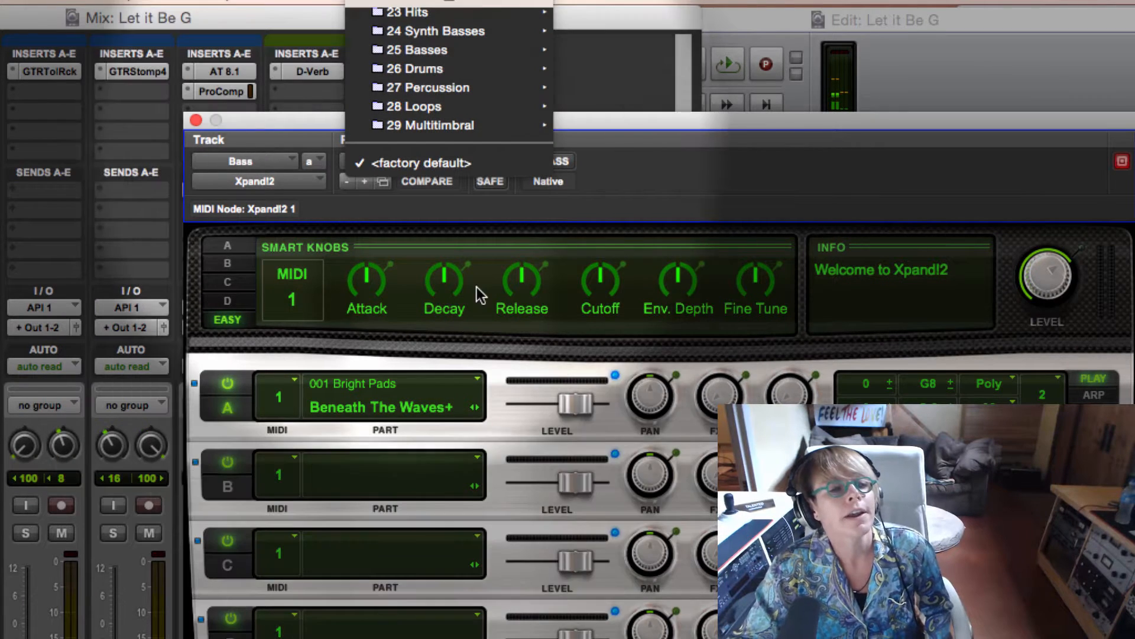
{"action": "scroll", "coordinate": [368, 58], "scroll_direction": "up", "scroll_amount": 3}
{"action": "scroll", "coordinate": [402, 47], "scroll_direction": "up", "scroll_amount": 5}
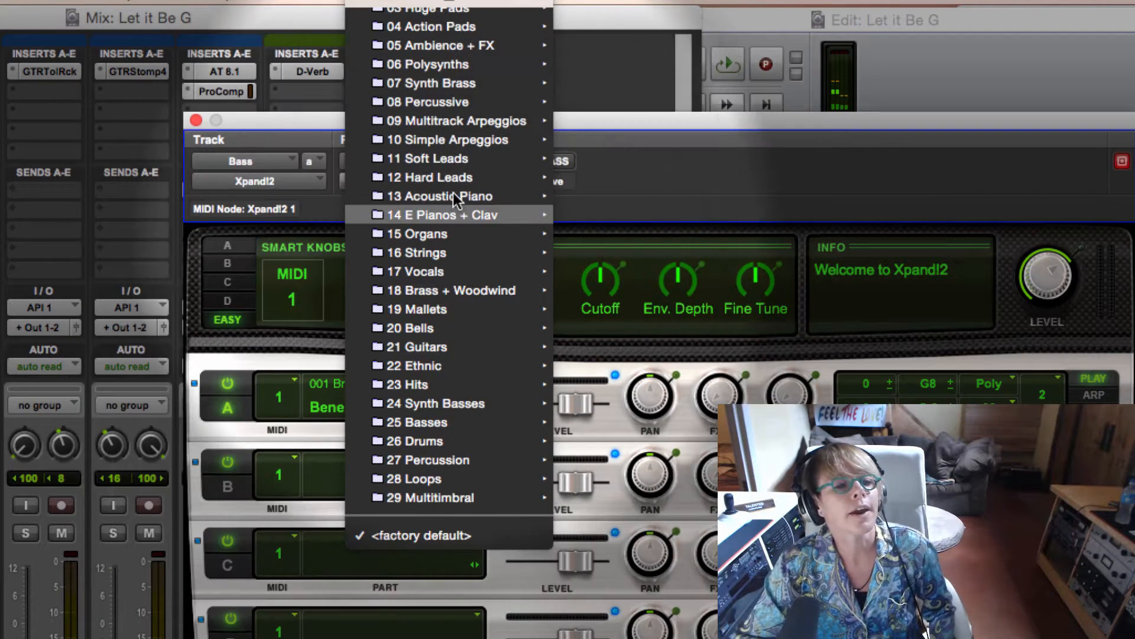
{"action": "mouse_move", "coordinate": [466, 189]}
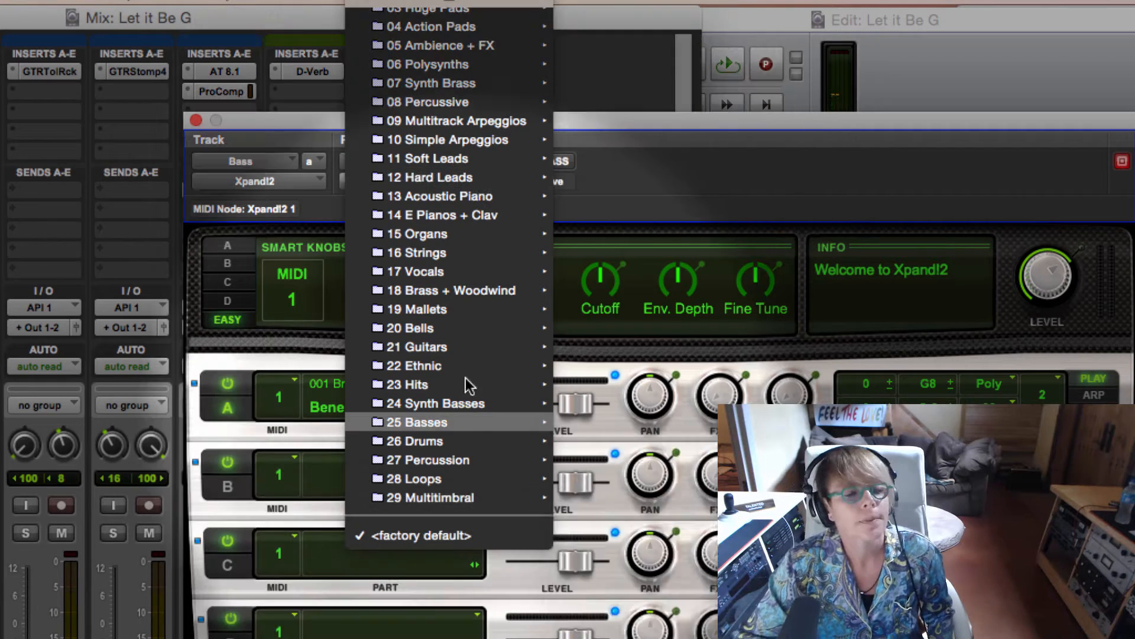
{"action": "mouse_move", "coordinate": [471, 423]}
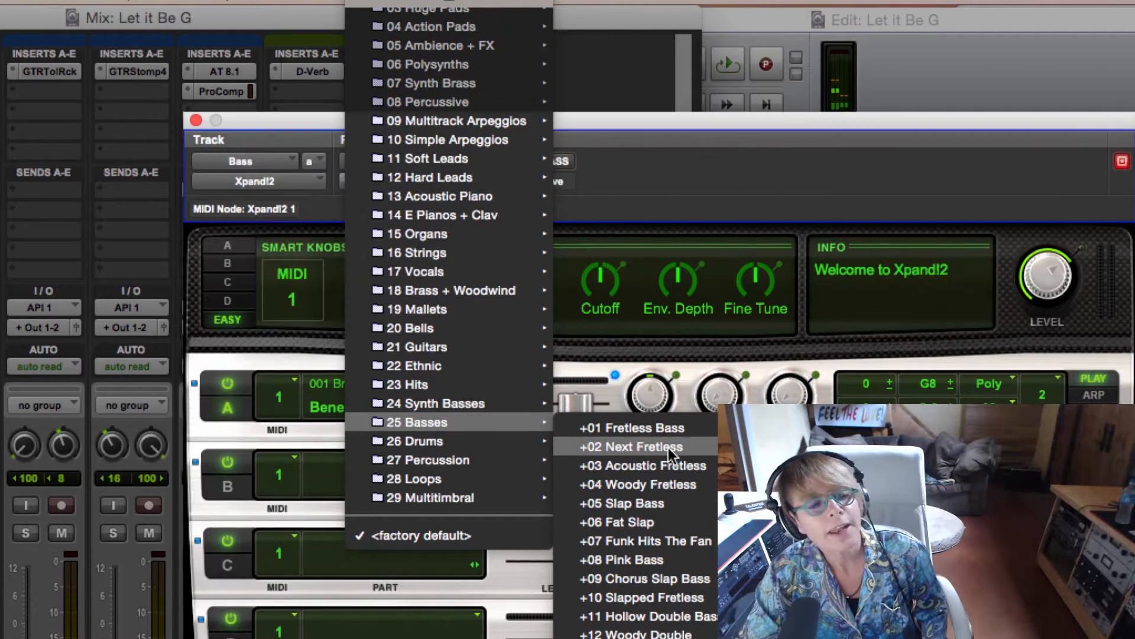
{"action": "left_click", "coordinate": [668, 448]}
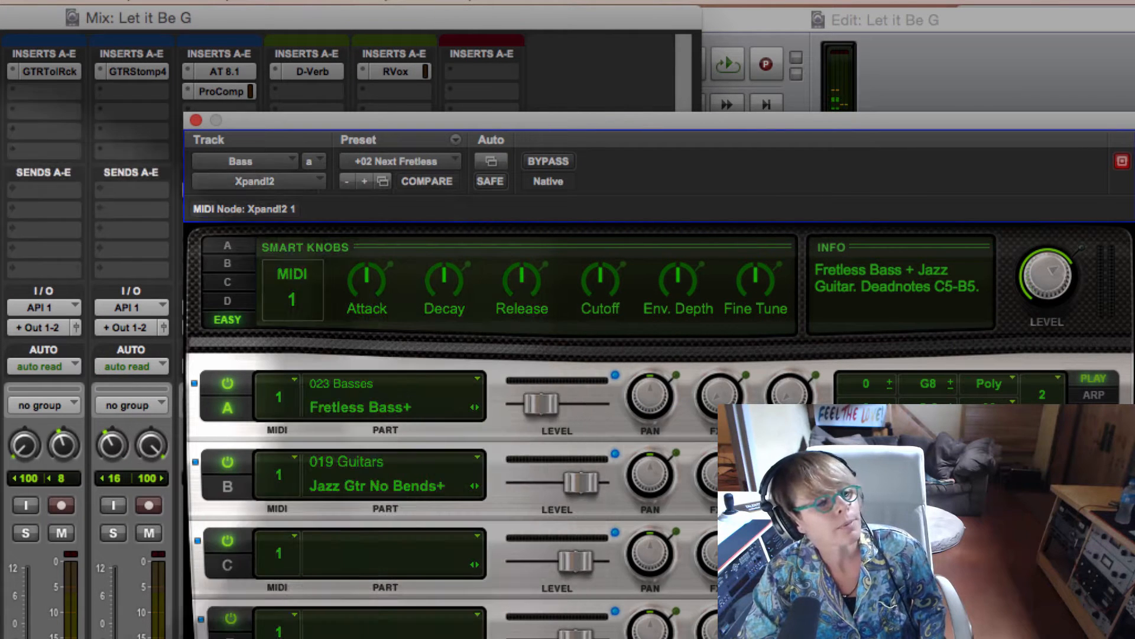
{"action": "key", "text": "space"}
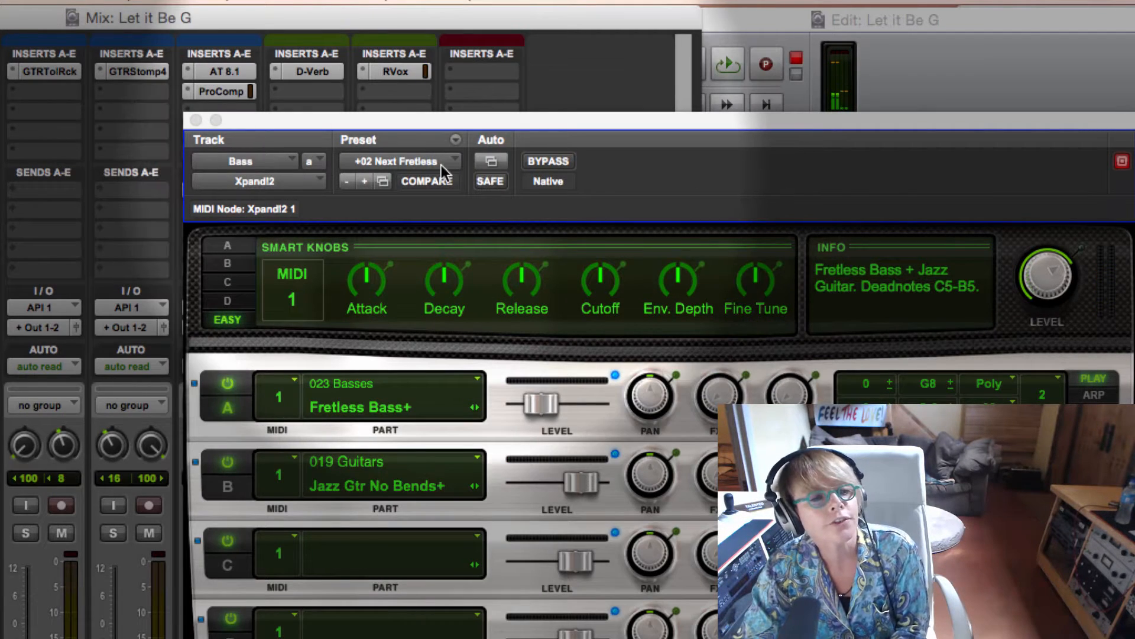
Step: Load the 08 Round Wound preset from the 25 Basses category in Xpand!2
{"action": "left_click", "coordinate": [441, 167]}
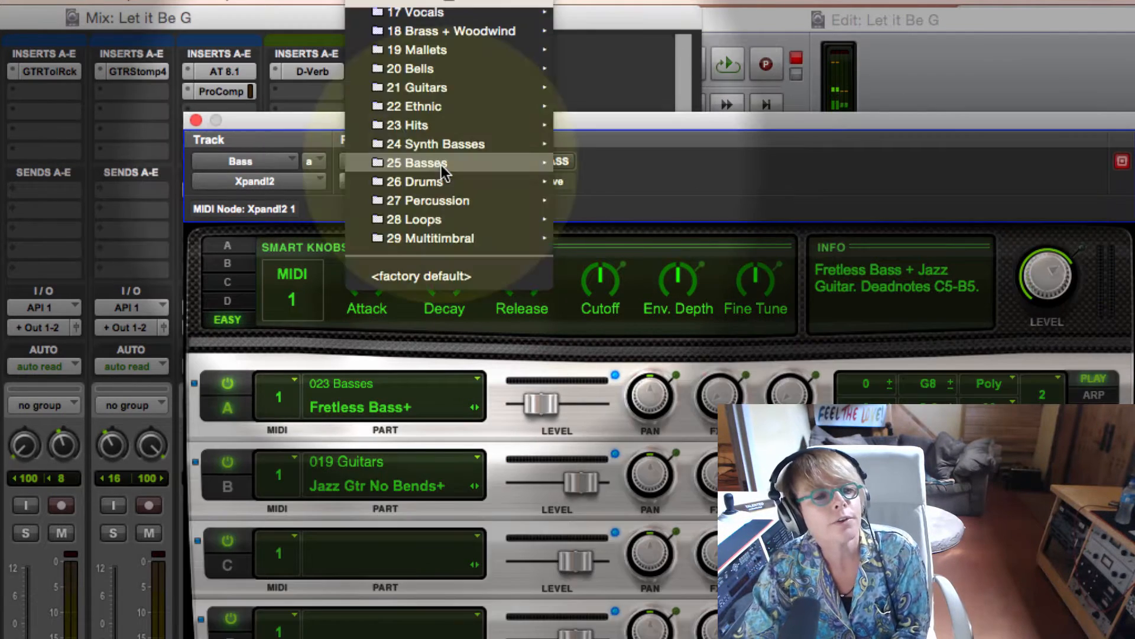
{"action": "mouse_move", "coordinate": [443, 168]}
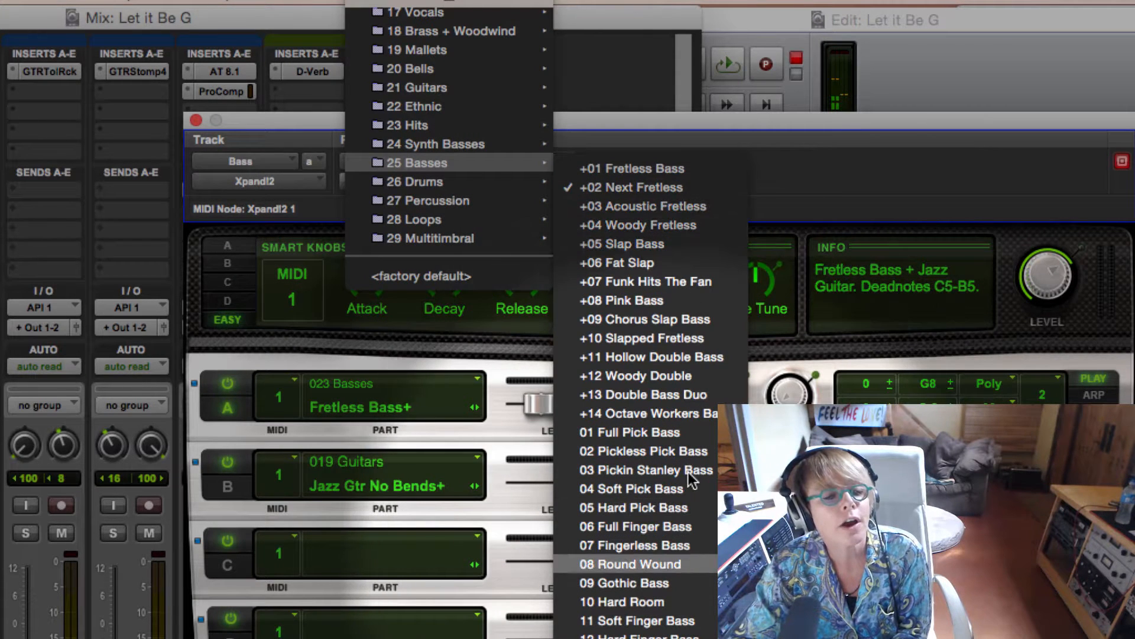
{"action": "left_click", "coordinate": [661, 564]}
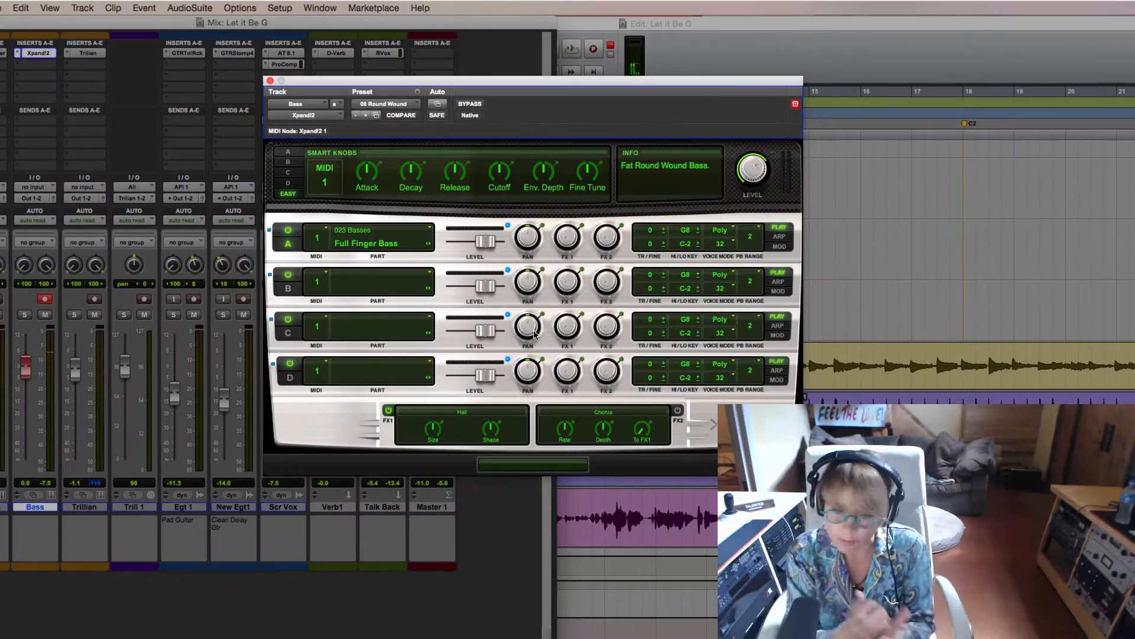
Step: Switch to the browser's e-chords chart, close the Xpand!2 window and resize the Edit window to sit beside the chart
{"action": "key", "text": "super+Tab"}
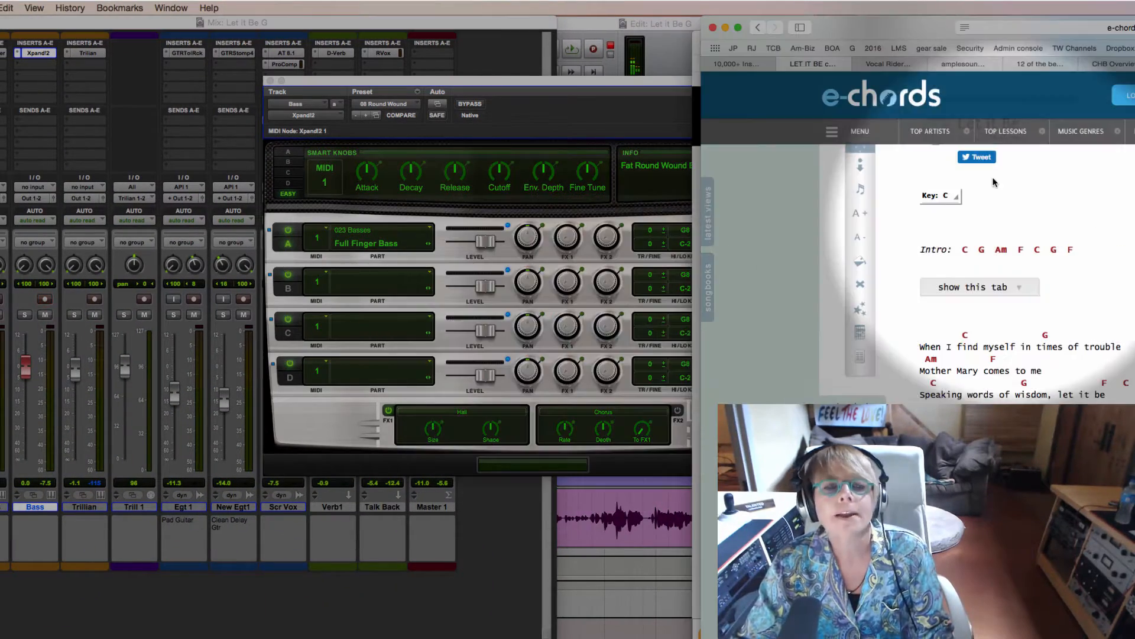
{"action": "left_click_drag", "start_coordinate": [860, 26], "coordinate": [822, 25]}
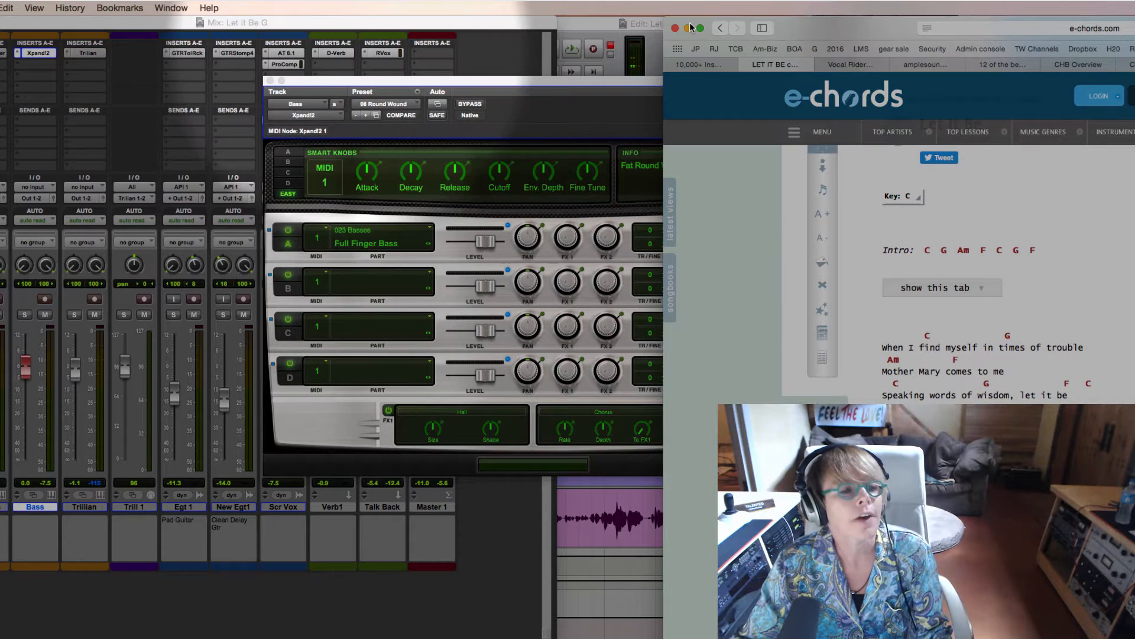
{"action": "left_click", "coordinate": [270, 81]}
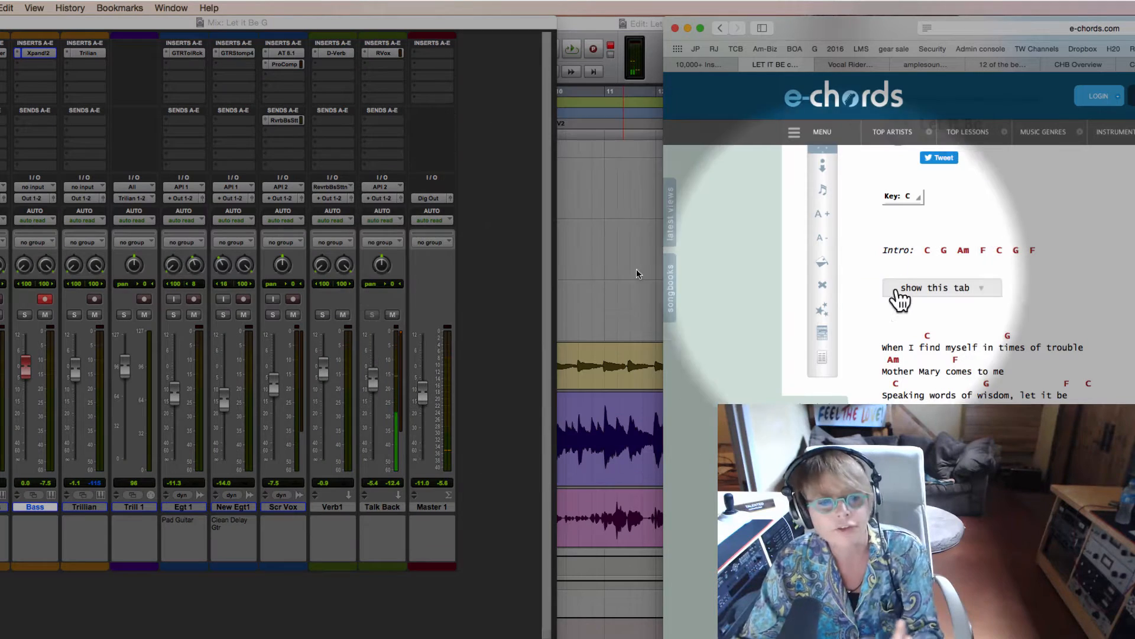
{"action": "left_click", "coordinate": [608, 291]}
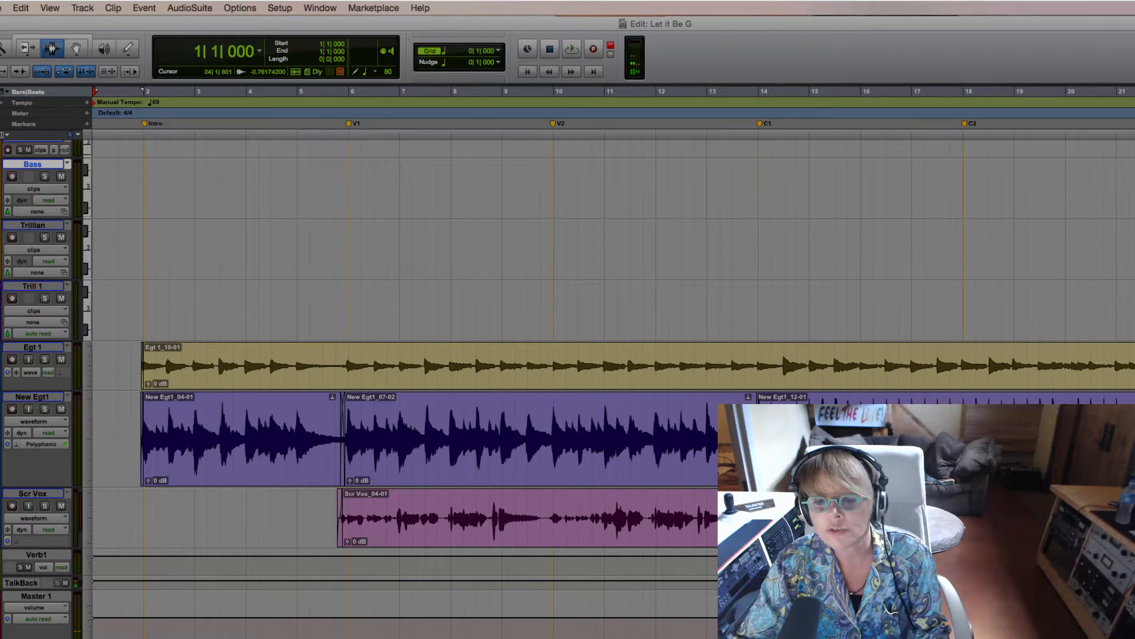
{"action": "left_click_drag", "start_coordinate": [1134, 638], "coordinate": [865, 638]}
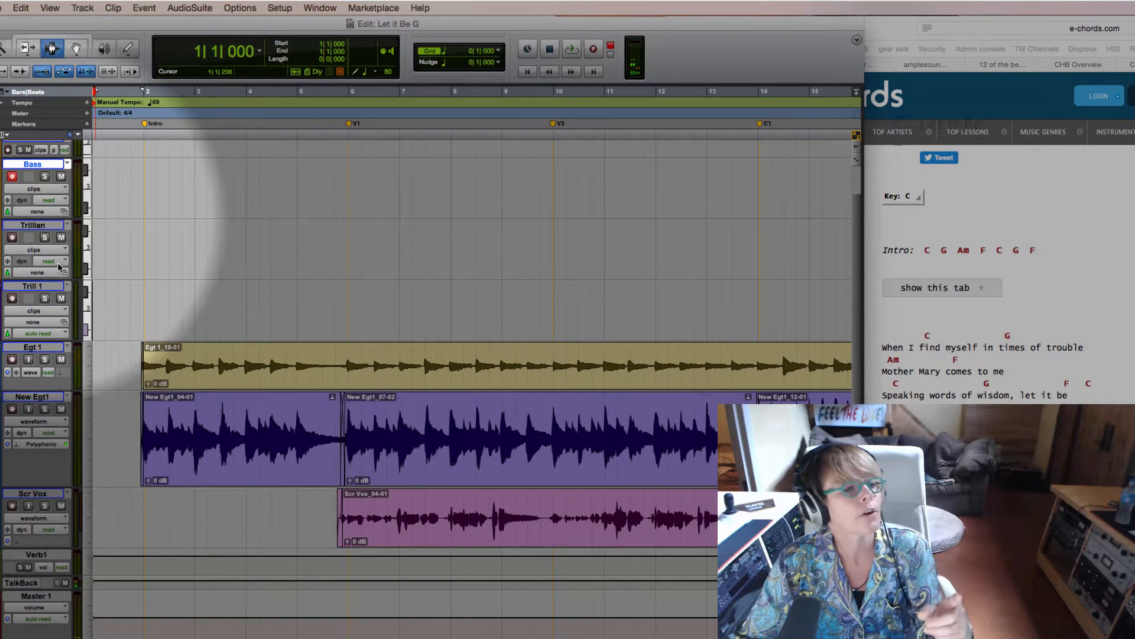
Step: Increase the Bass track's height and record a MIDI bass part on it from the session start
{"action": "left_click_drag", "start_coordinate": [48, 219], "coordinate": [49, 266]}
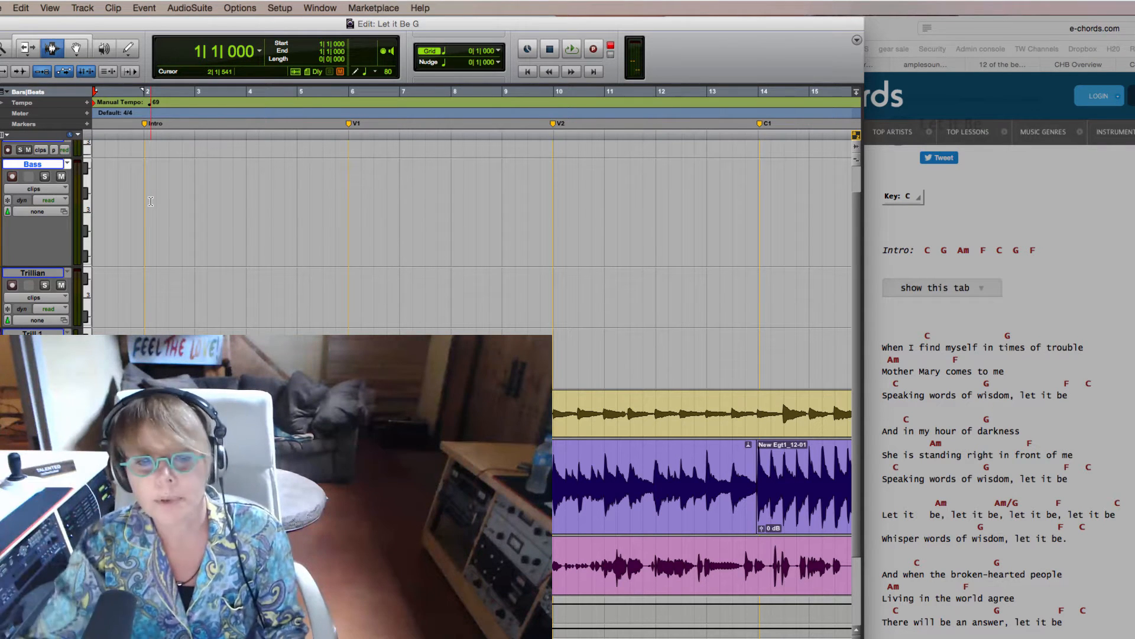
{"action": "key", "text": "super+space"}
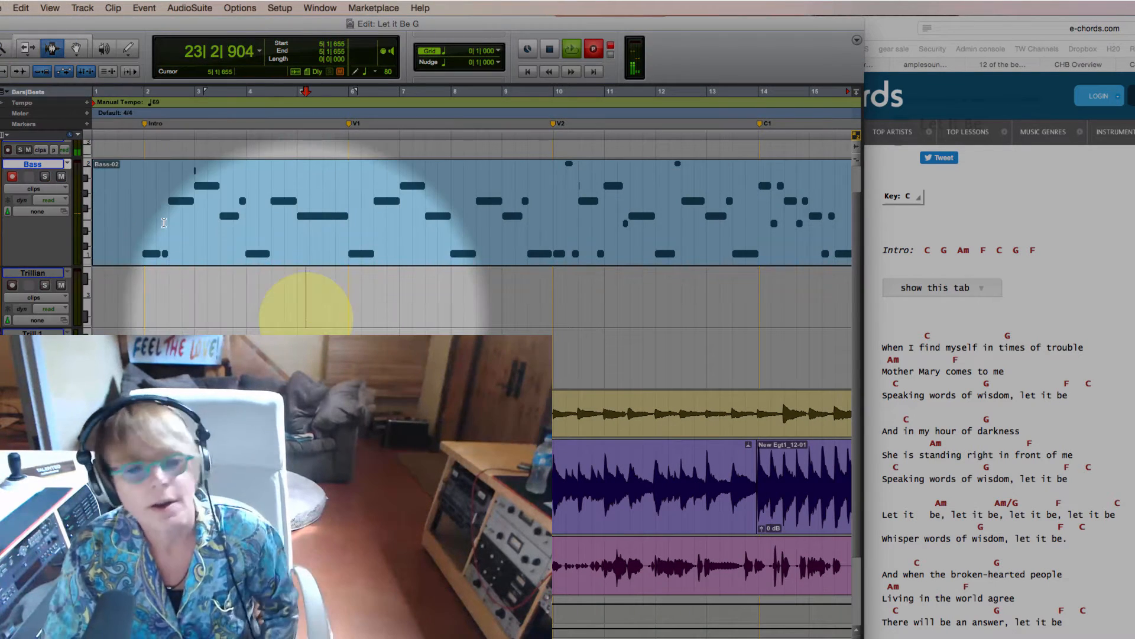
{"action": "key", "text": "space"}
{"action": "left_click", "coordinate": [305, 320]}
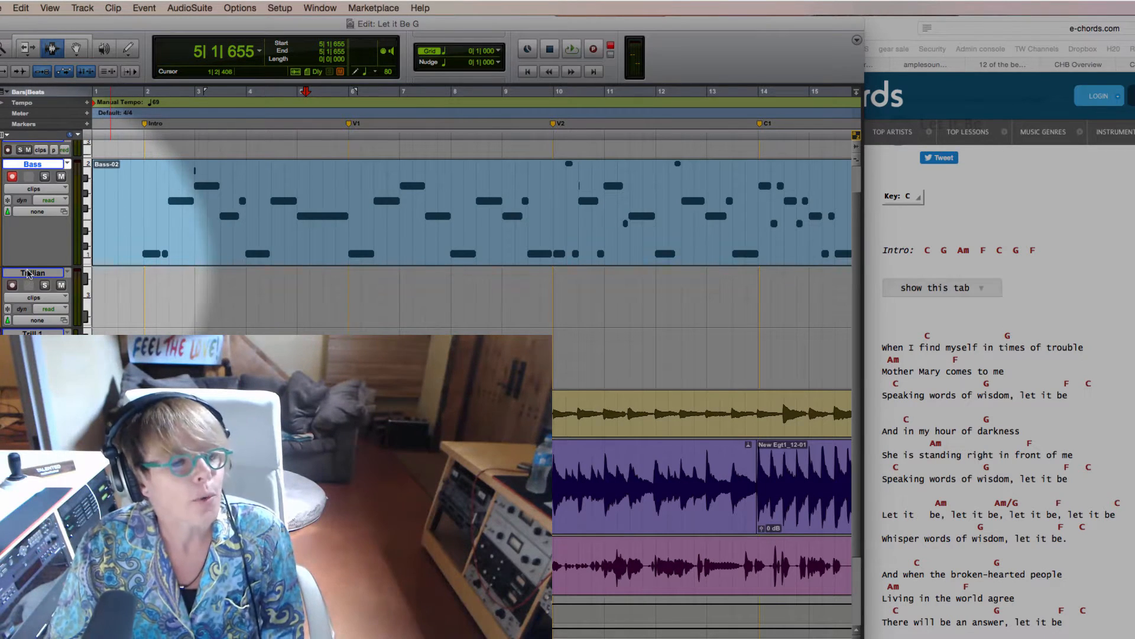
Step: Enlarge the Bass track further and set its track view to notes, with the recorded notes centred in the lane
{"action": "left_click_drag", "start_coordinate": [30, 267], "coordinate": [38, 317]}
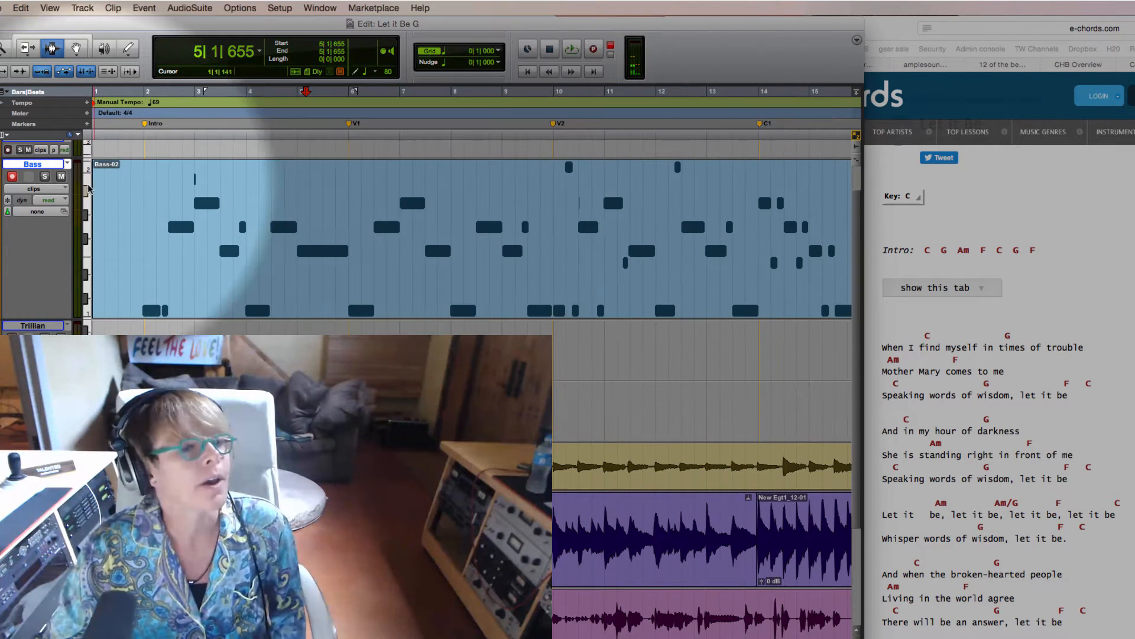
{"action": "left_click", "coordinate": [35, 189]}
{"action": "left_click", "coordinate": [56, 200]}
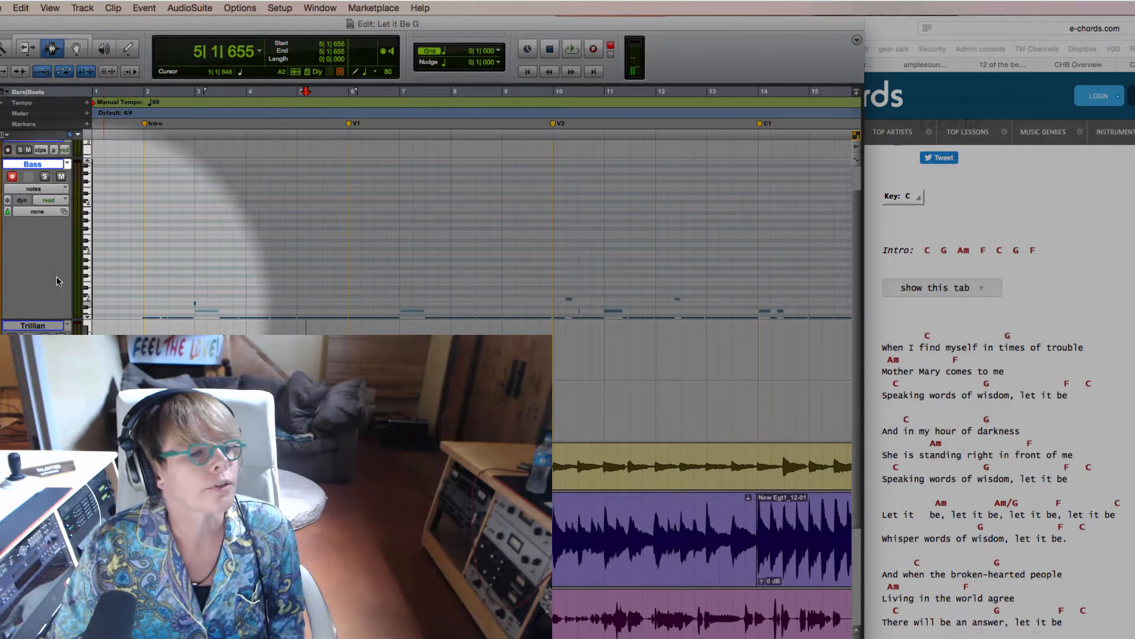
{"action": "left_click", "coordinate": [87, 316]}
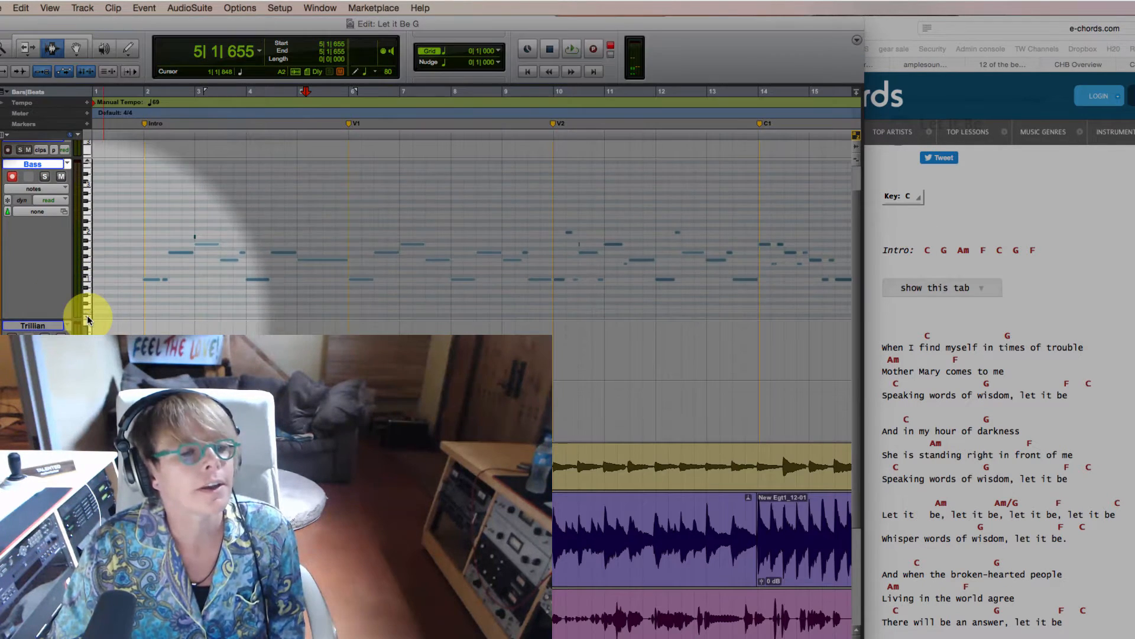
{"action": "left_click", "coordinate": [87, 317]}
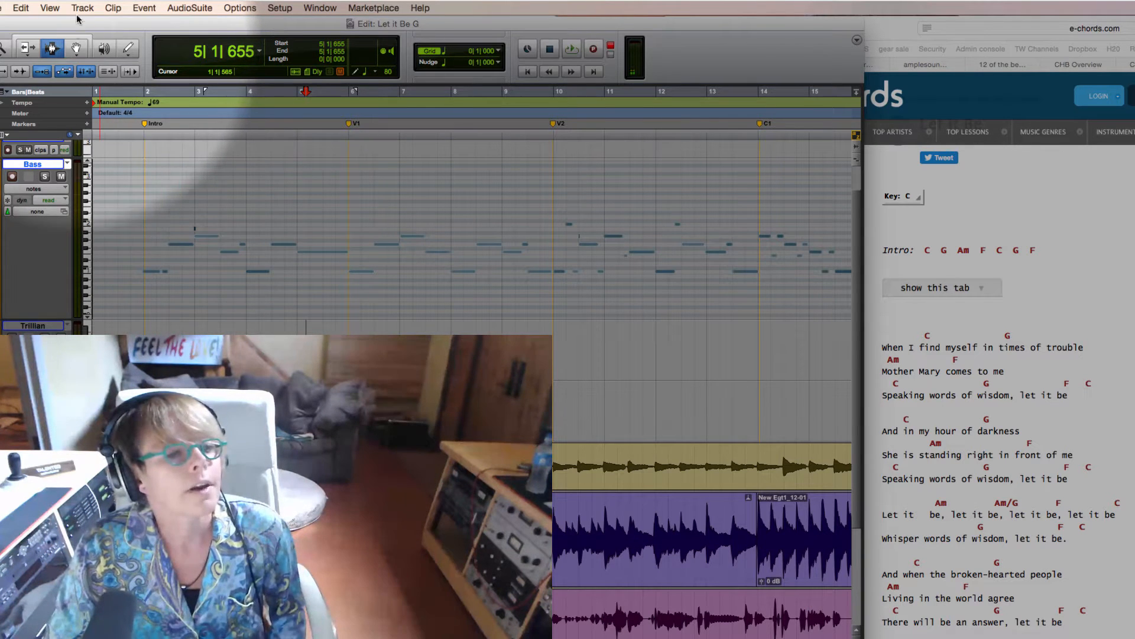
Step: Delete the two stray, very short notes just before bar 3 and in the middle of bar 10 of the Bass part
{"action": "left_click", "coordinate": [76, 48]}
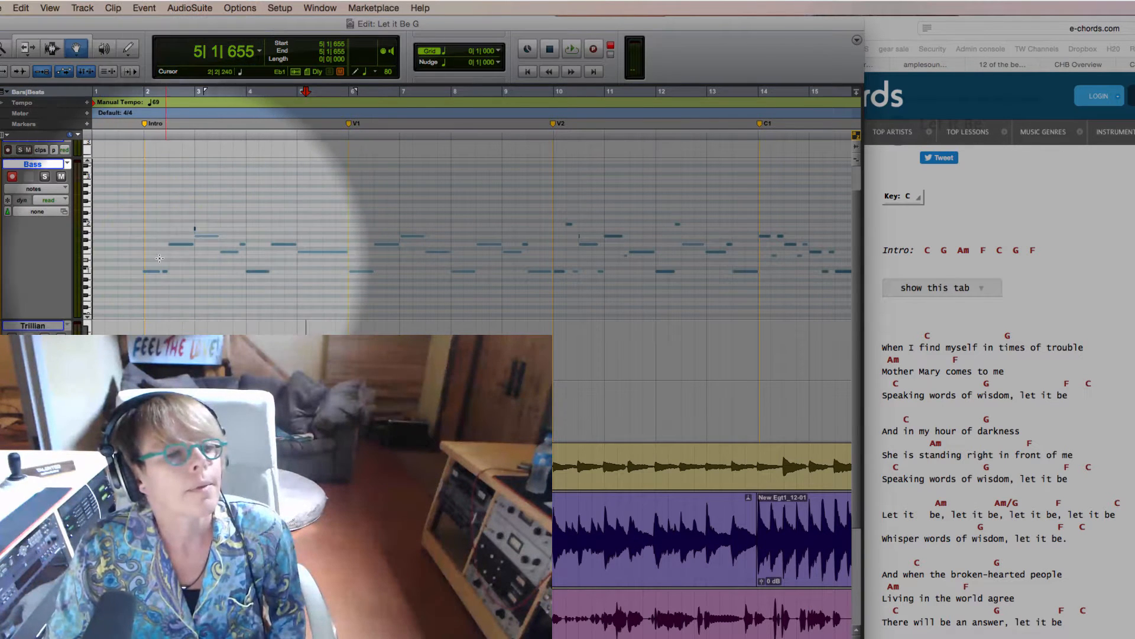
{"action": "left_click", "coordinate": [187, 228]}
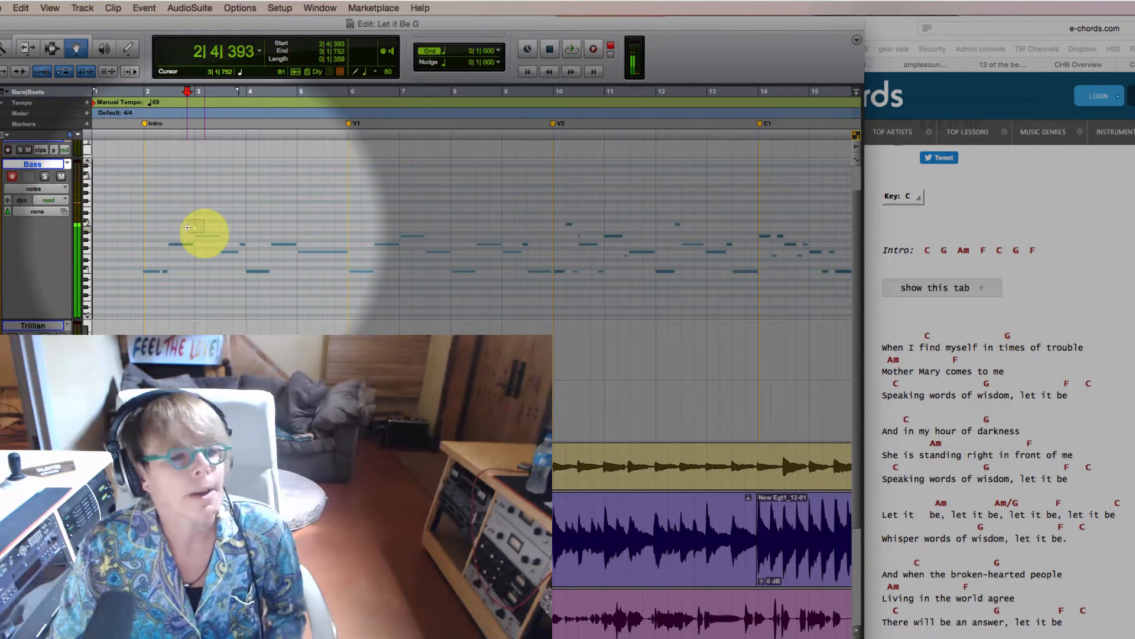
{"action": "left_click_drag", "start_coordinate": [187, 228], "coordinate": [188, 222]}
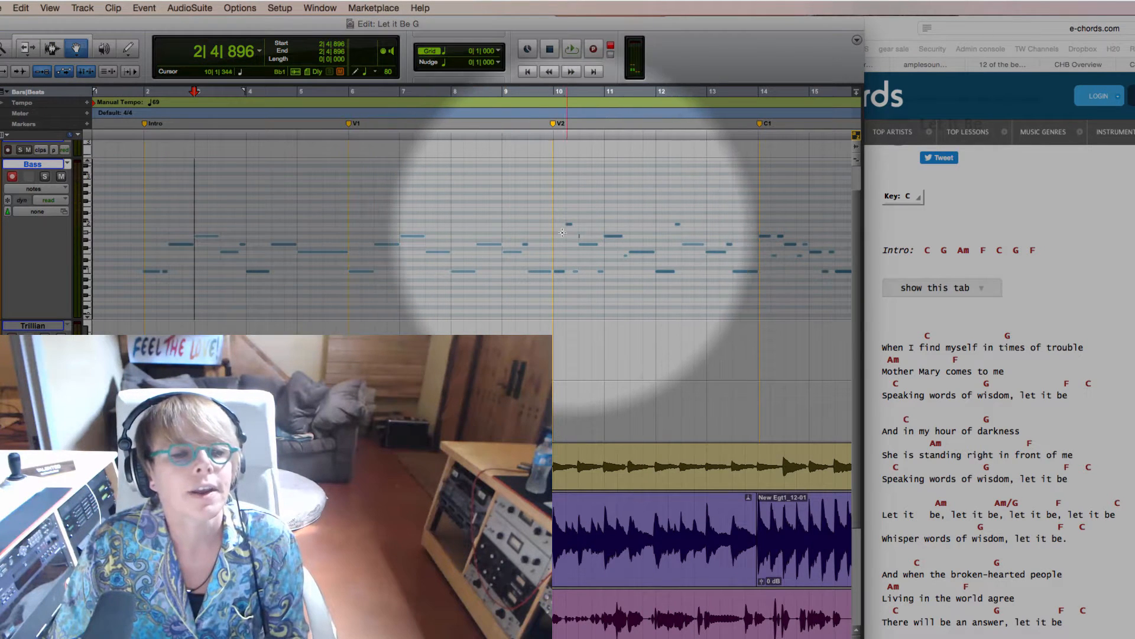
{"action": "left_click_drag", "start_coordinate": [573, 232], "coordinate": [588, 236]}
{"action": "left_click", "coordinate": [579, 238]}
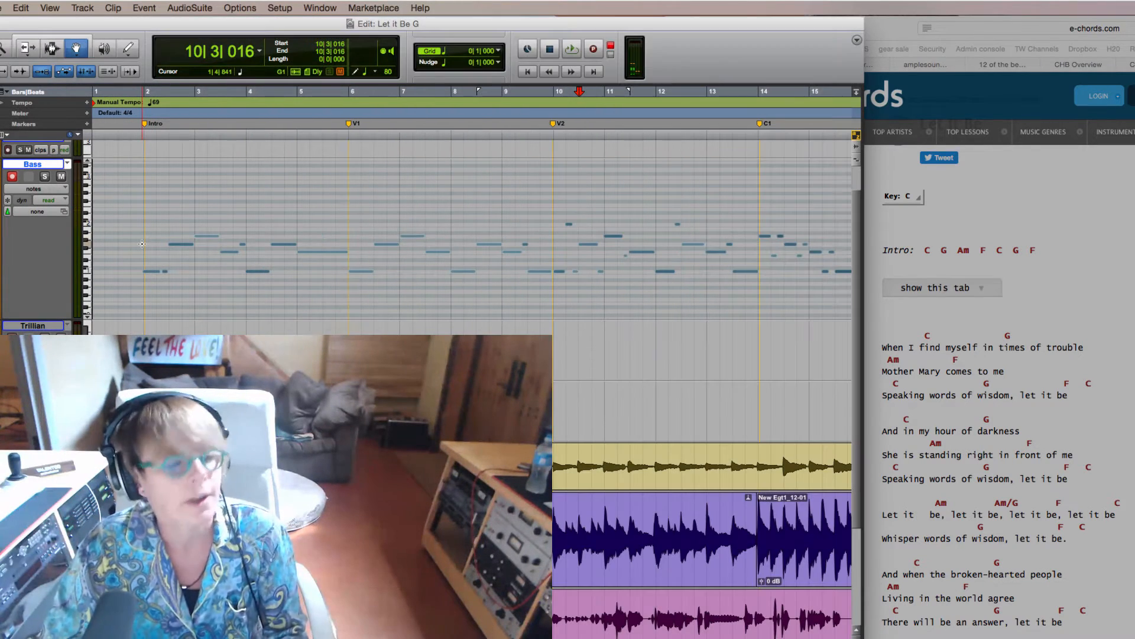
Step: Quantize the start of all the Bass notes to a 1/8 note grid at 85% strength, preserving note duration, and deselect them
{"action": "double_click", "coordinate": [141, 244]}
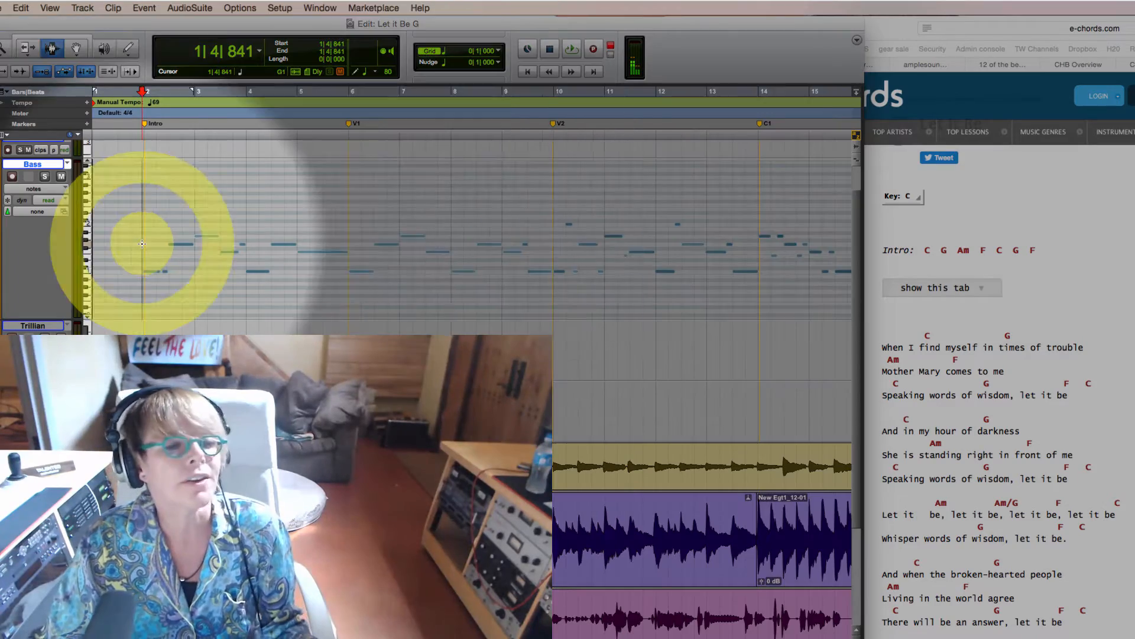
{"action": "key", "text": "alt+0"}
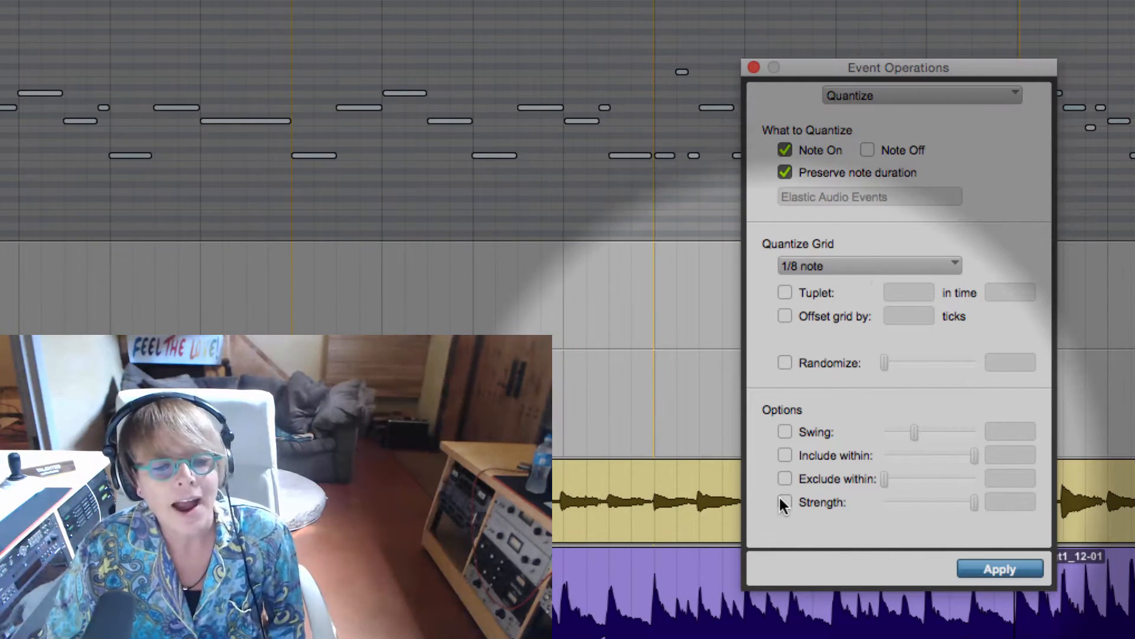
{"action": "left_click", "coordinate": [785, 502]}
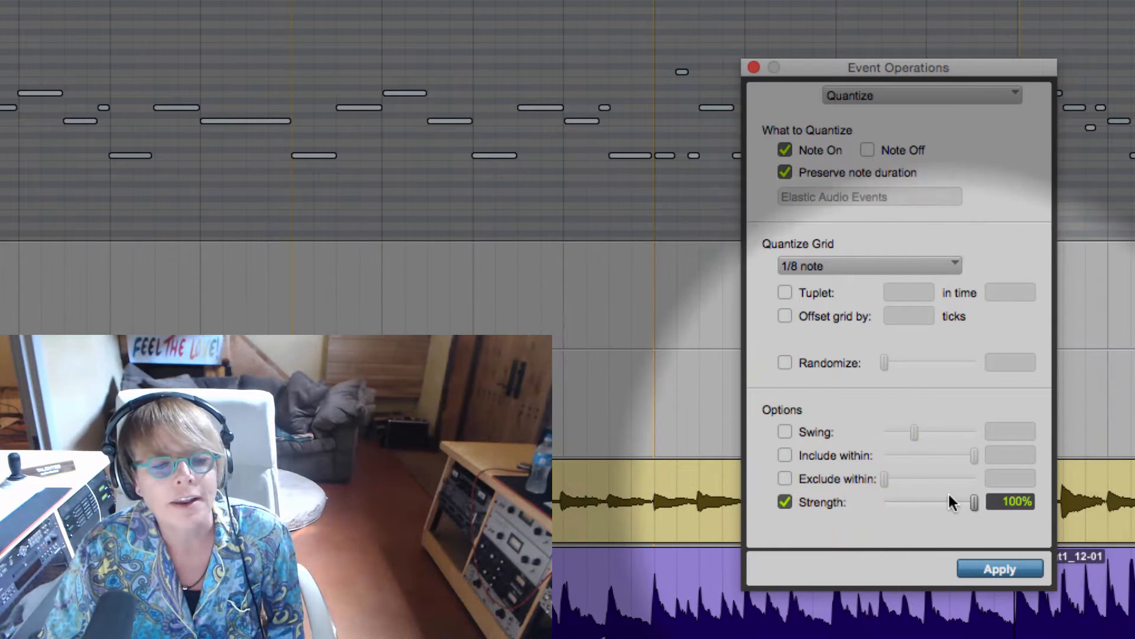
{"action": "left_click_drag", "start_coordinate": [966, 502], "coordinate": [961, 503]}
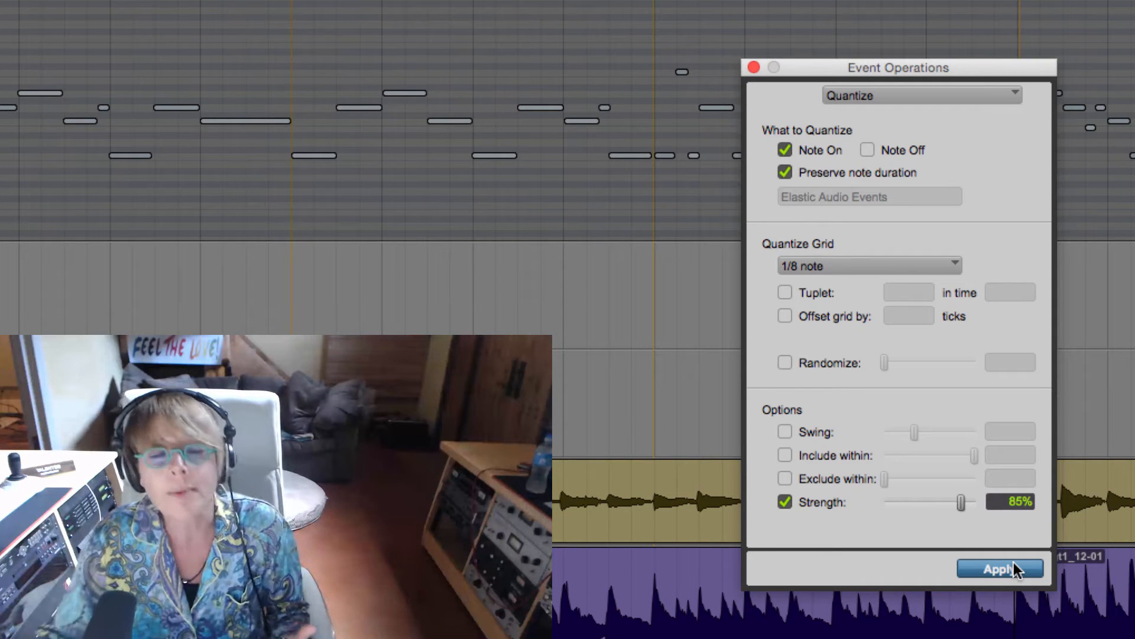
{"action": "left_click", "coordinate": [1014, 563]}
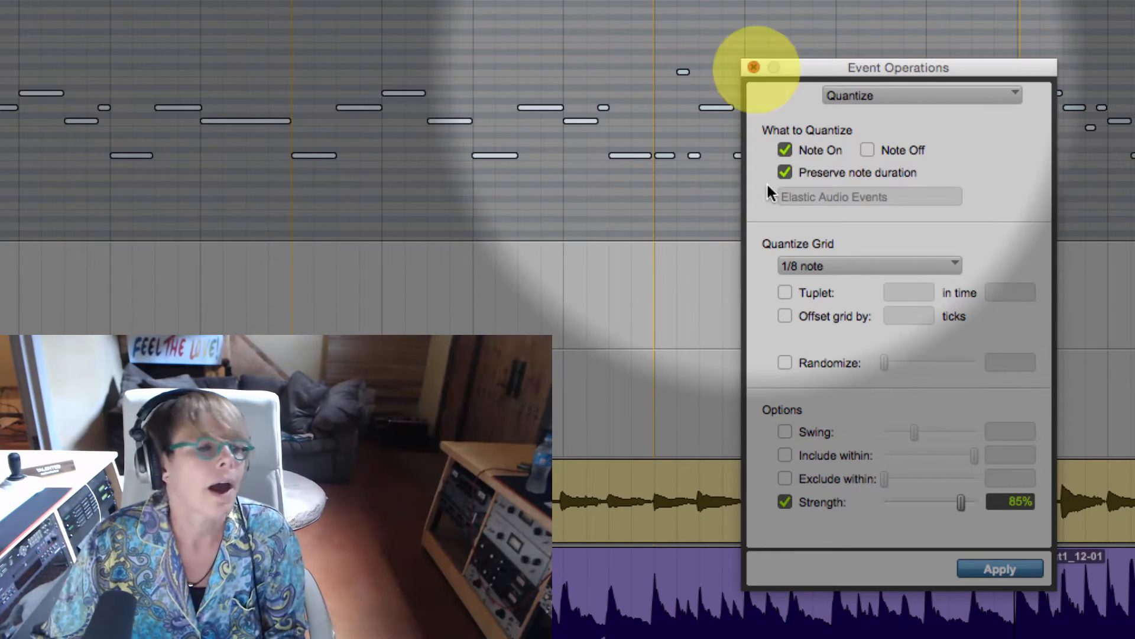
{"action": "left_click", "coordinate": [754, 67]}
{"action": "left_click", "coordinate": [2, 110]}
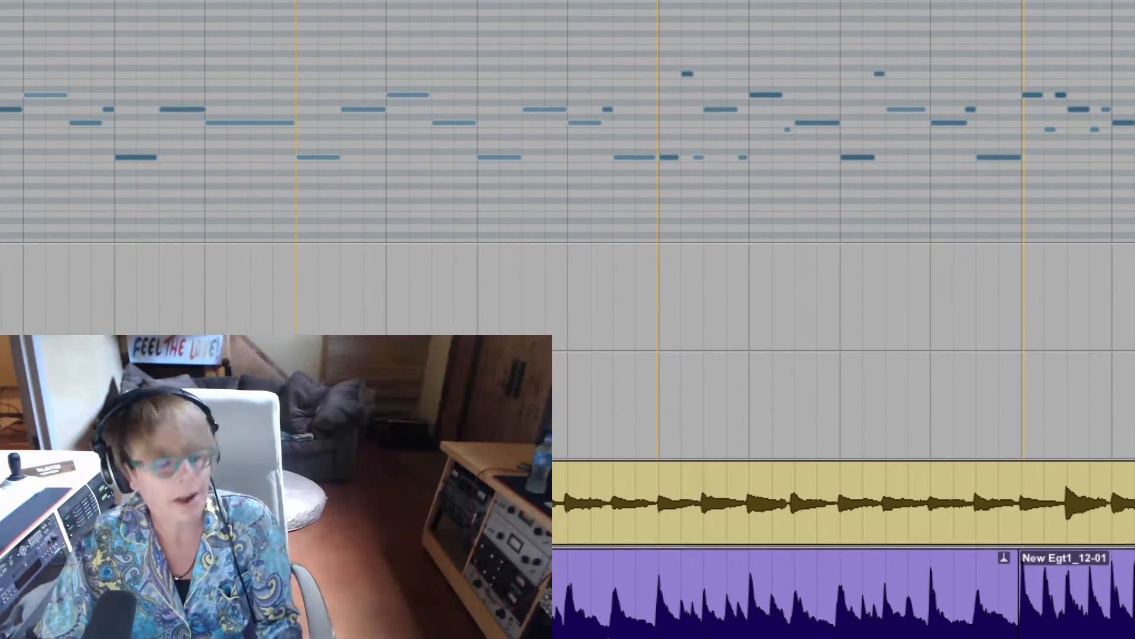
Step: Show the mixer and insert the stereo RBass plug-in below Xpand!2 on the Bass track
{"action": "key", "text": "super+equal"}
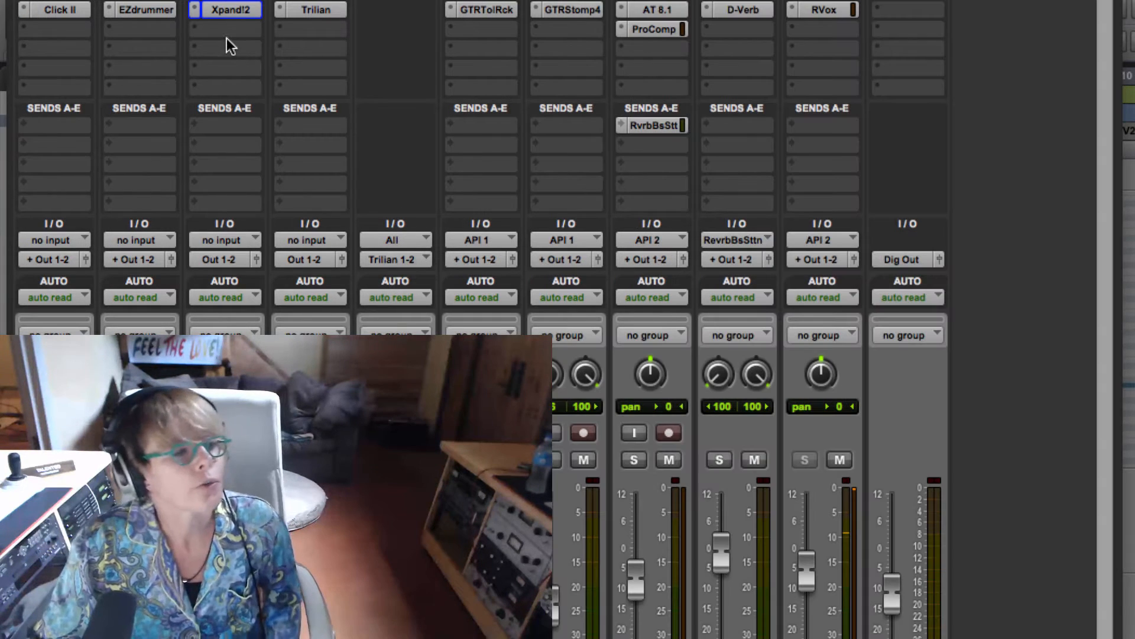
{"action": "left_click", "coordinate": [226, 34]}
{"action": "mouse_move", "coordinate": [253, 74]}
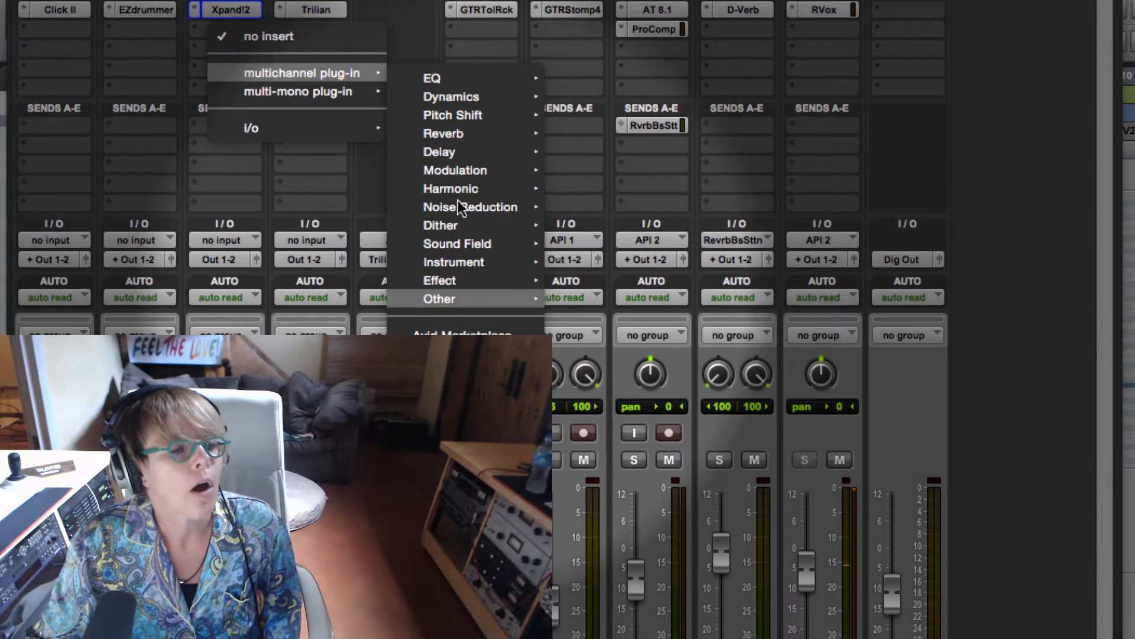
{"action": "mouse_move", "coordinate": [440, 299]}
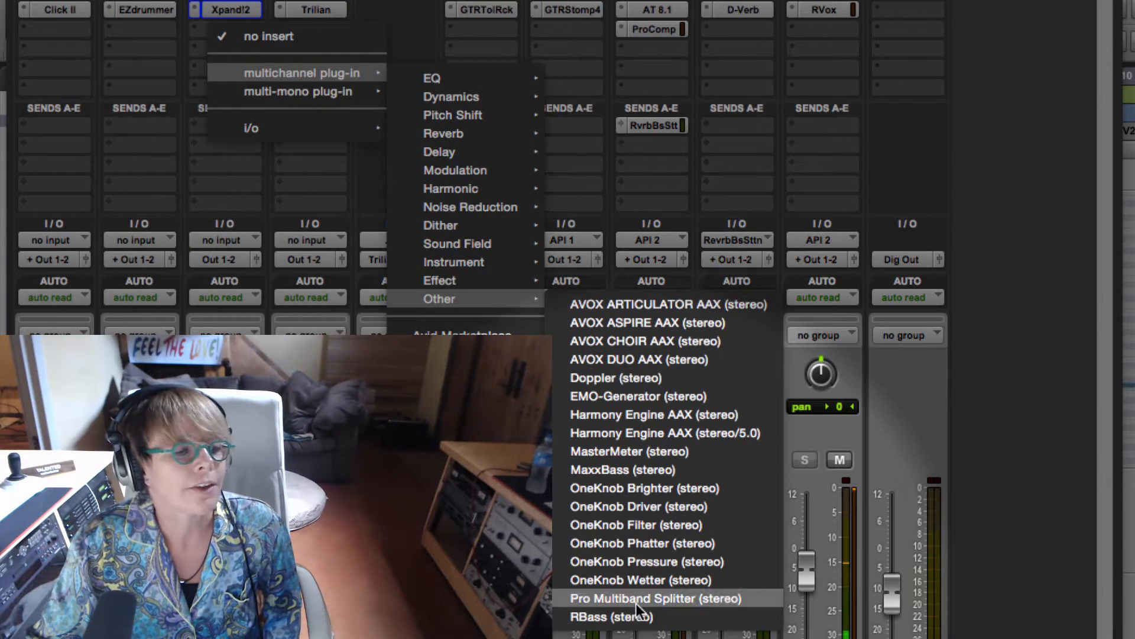
{"action": "left_click", "coordinate": [676, 618]}
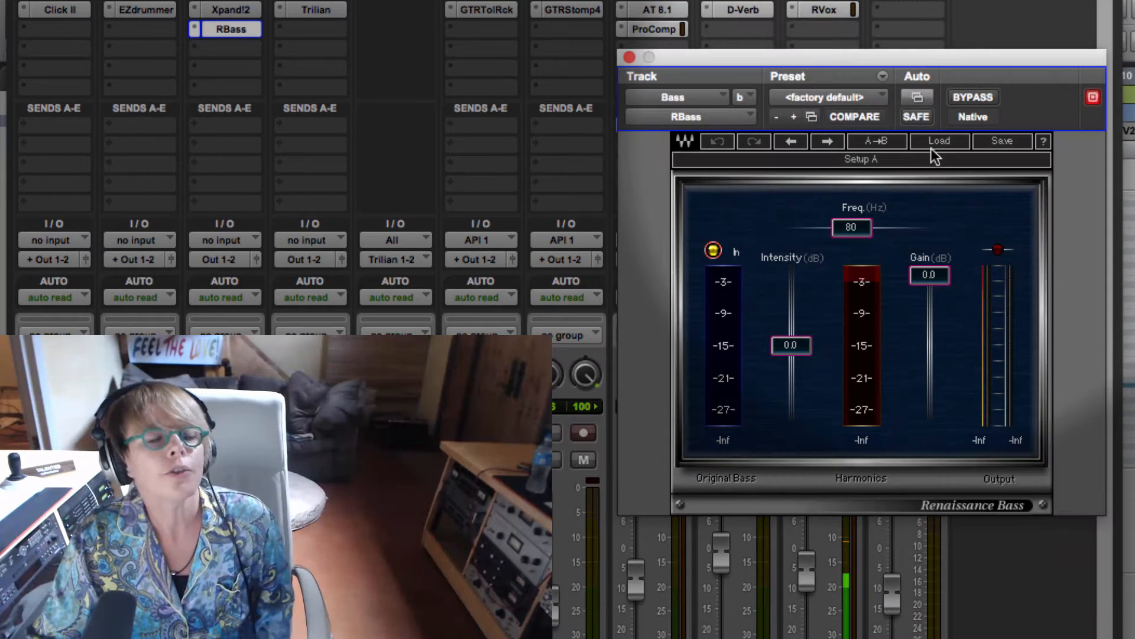
Step: Load the Pensado Bass preset from the Dave Pensado factory presets in RBass
{"action": "left_click", "coordinate": [945, 143]}
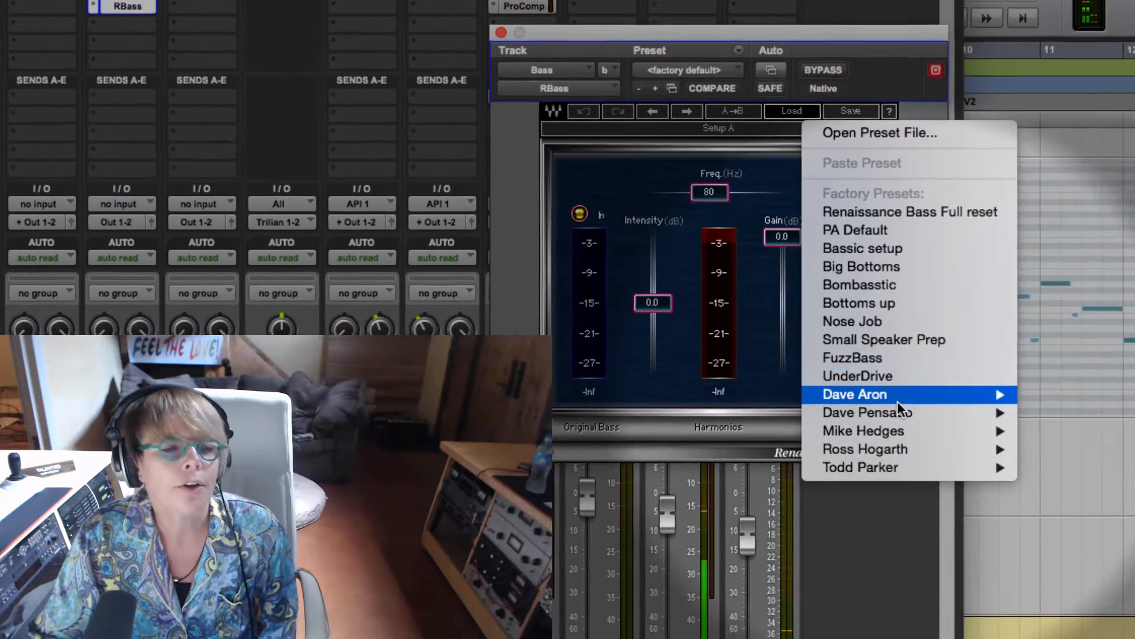
{"action": "mouse_move", "coordinate": [1052, 460]}
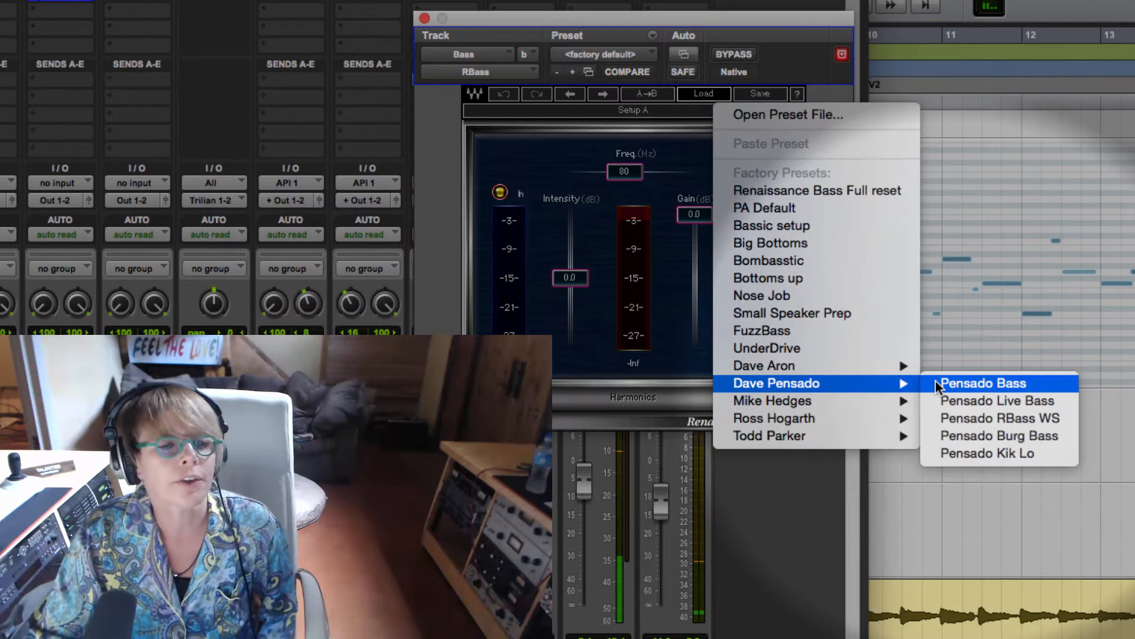
{"action": "left_click", "coordinate": [946, 384]}
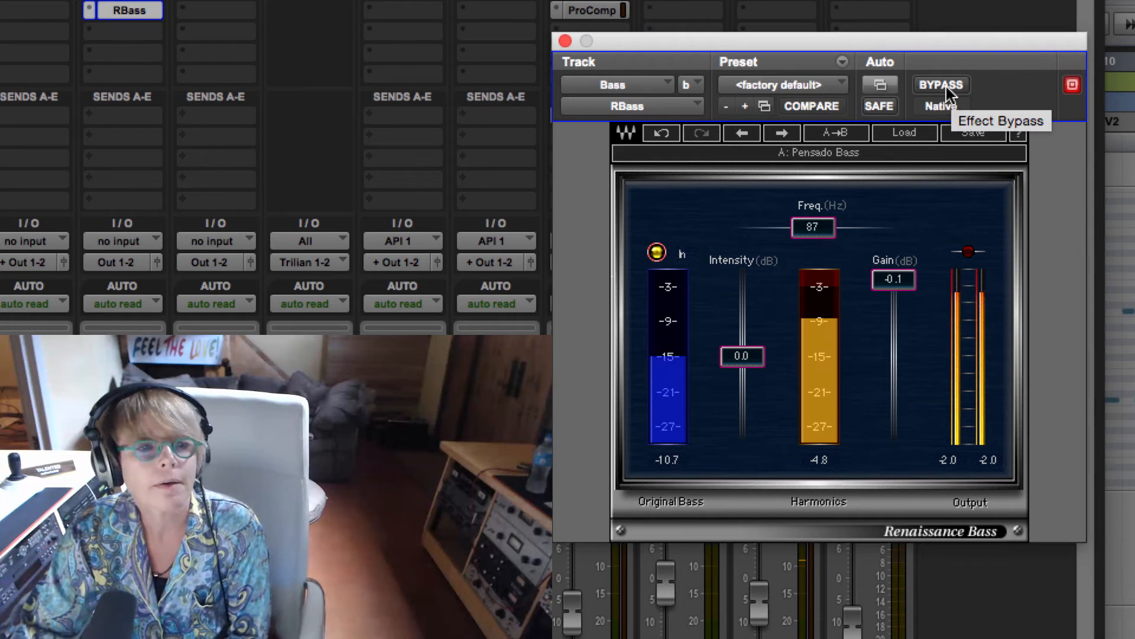
Step: Compare the bass sound with and without RBass by toggling its bypass, leaving the effect active
{"action": "left_click", "coordinate": [946, 87]}
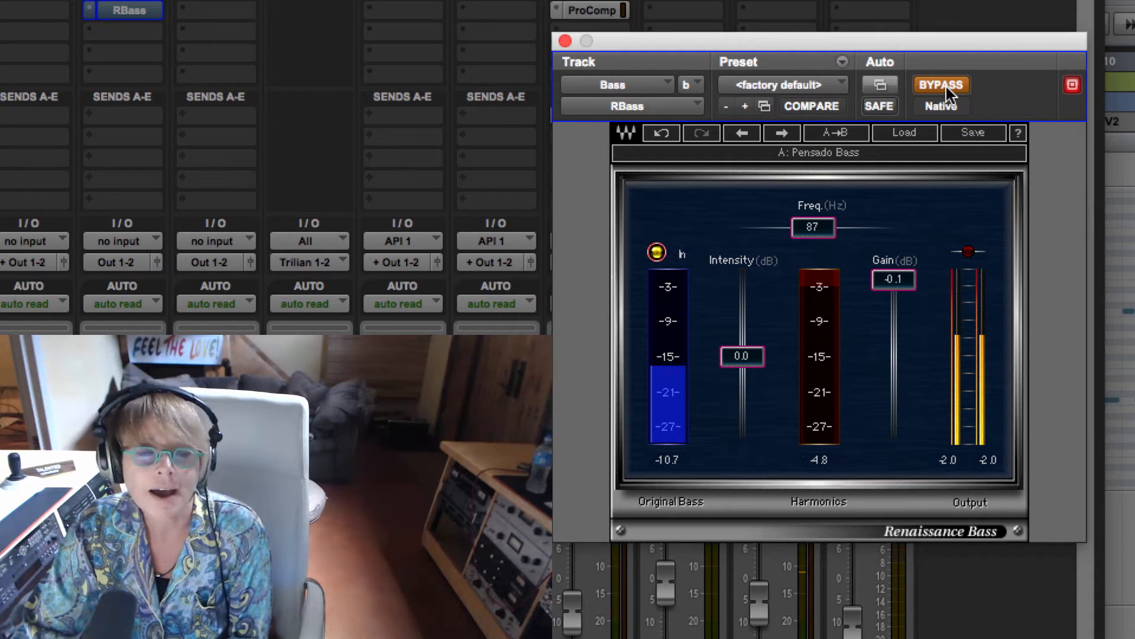
{"action": "left_click", "coordinate": [946, 86]}
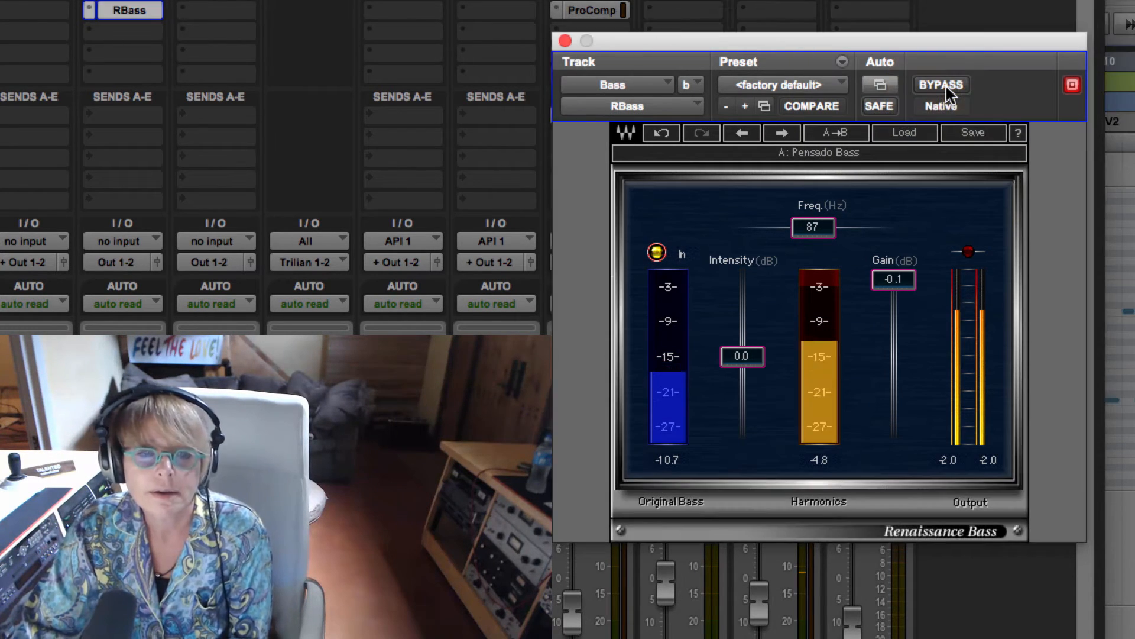
{"action": "left_click", "coordinate": [946, 87]}
{"action": "left_click", "coordinate": [946, 84]}
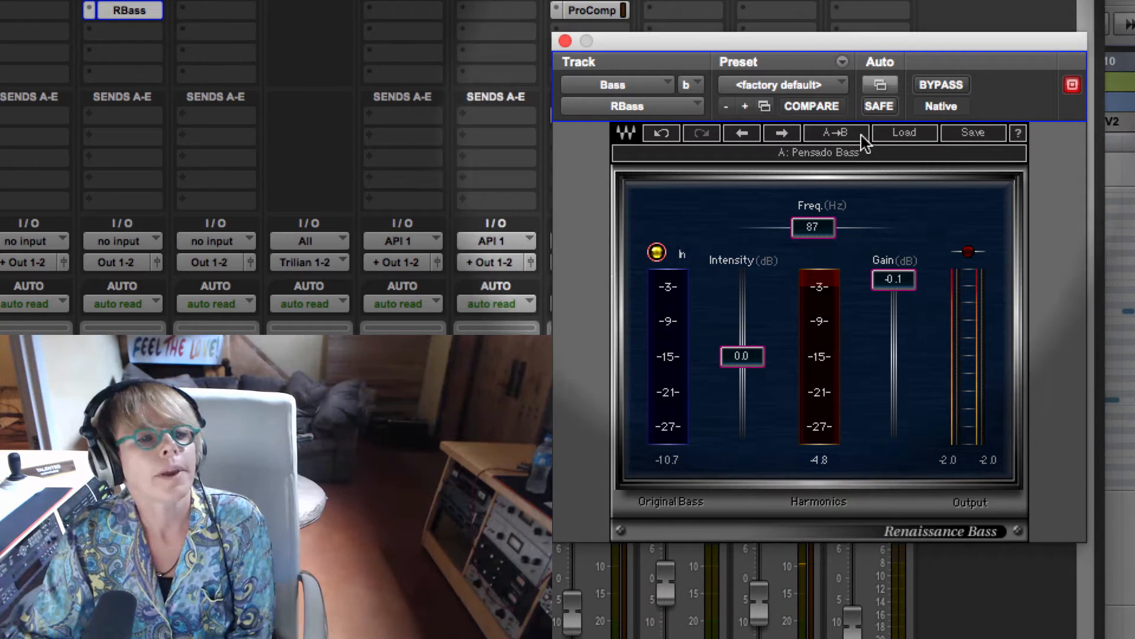
Step: Audition the Pensado Live Bass, Pensado RBass WS and Pensado Burg Bass presets in RBass
{"action": "left_click", "coordinate": [782, 132]}
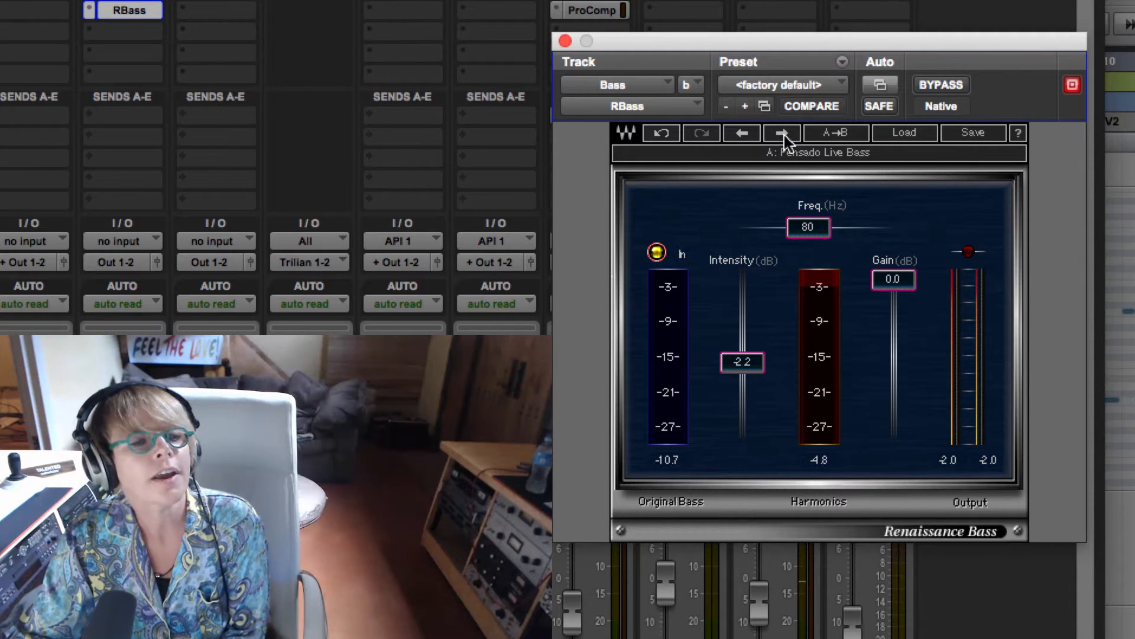
{"action": "left_click", "coordinate": [782, 132]}
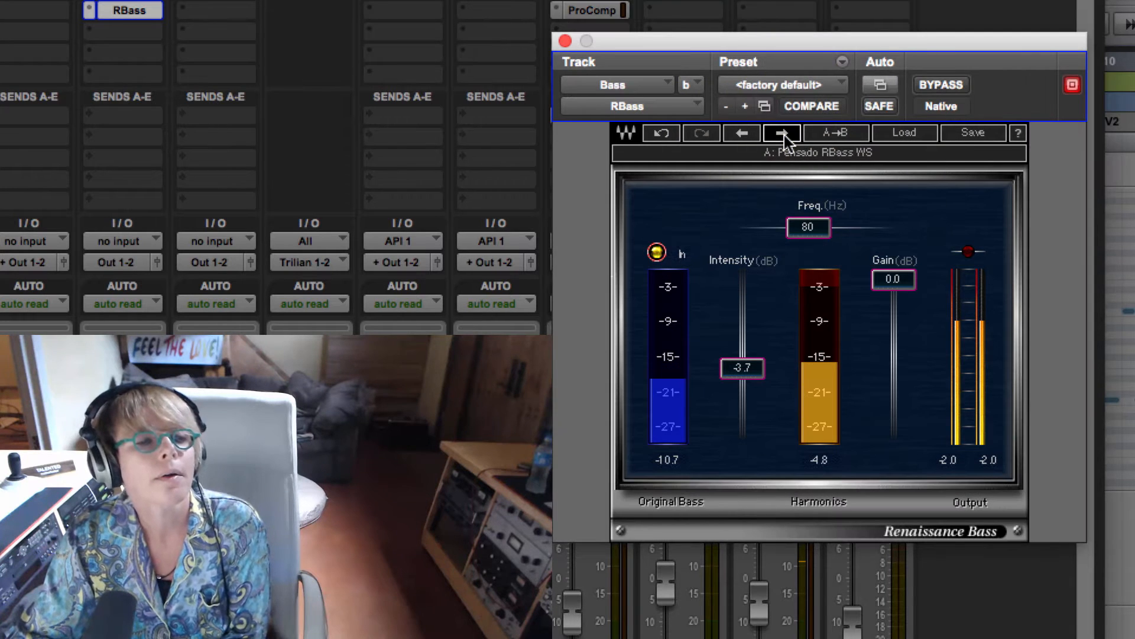
{"action": "left_click", "coordinate": [783, 134]}
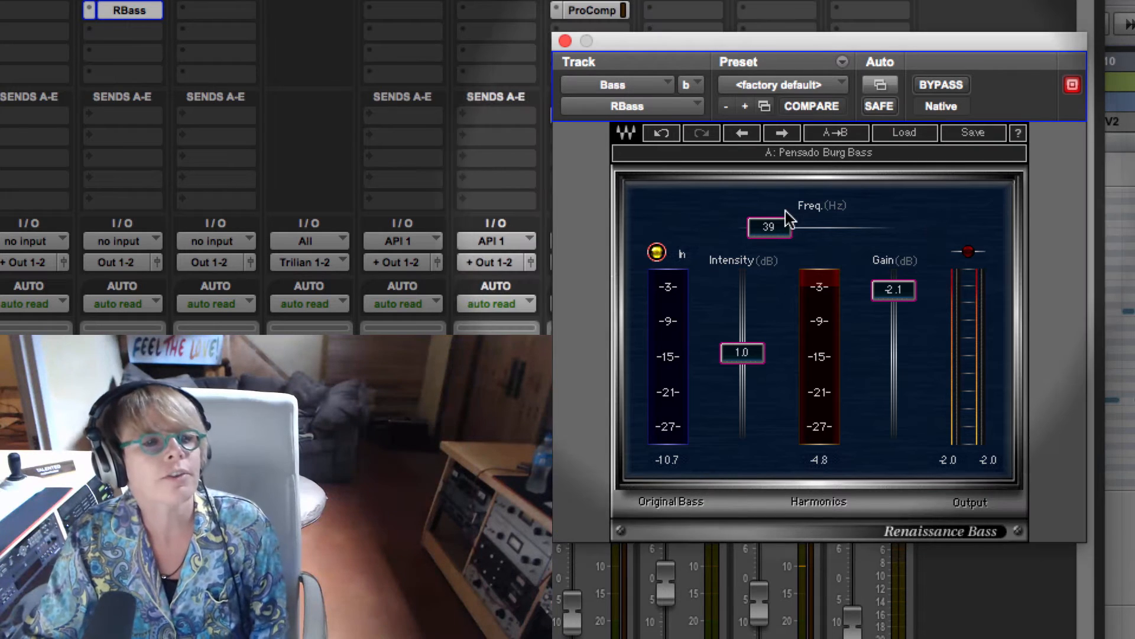
Step: Try the Bombasstic factory preset in RBass and return to the Pensado Bass preset
{"action": "left_click", "coordinate": [905, 132]}
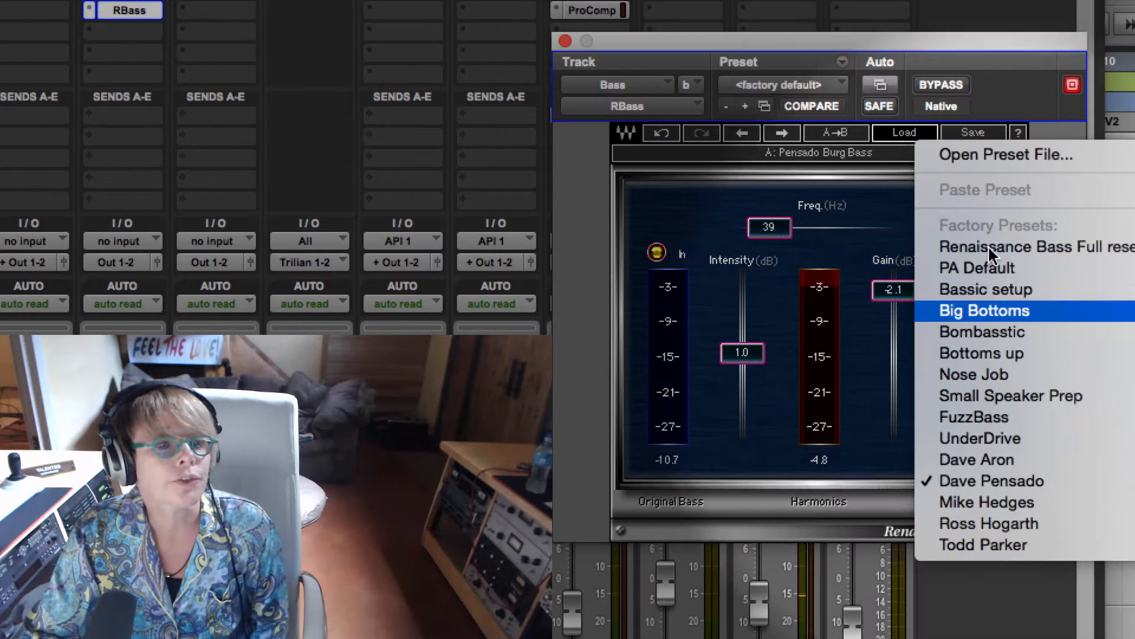
{"action": "left_click", "coordinate": [1018, 333]}
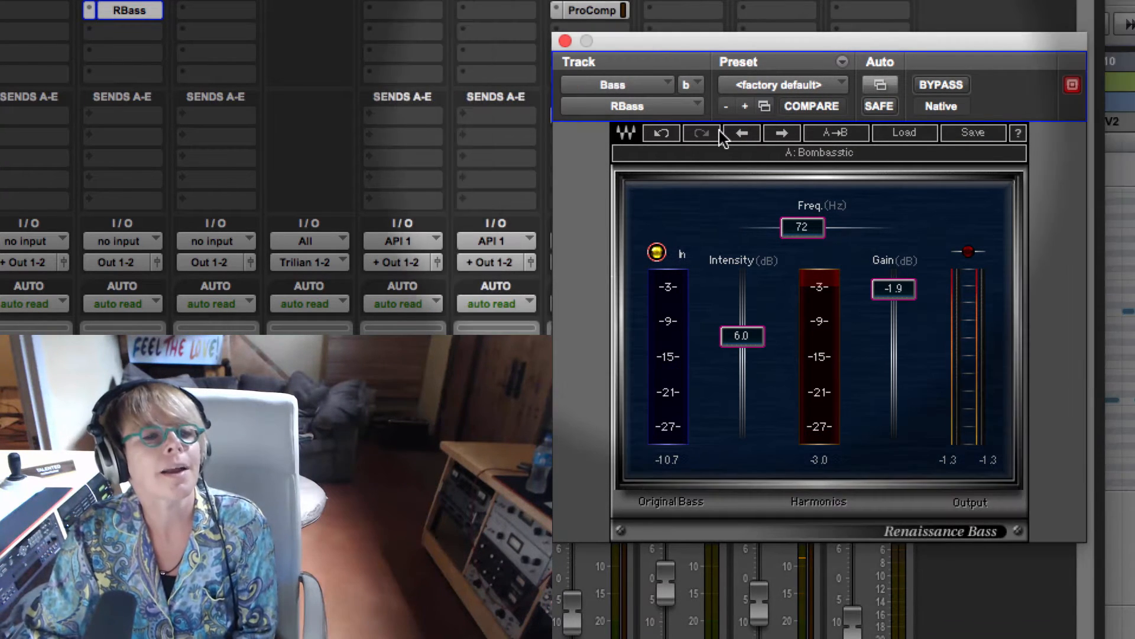
{"action": "left_click", "coordinate": [903, 130]}
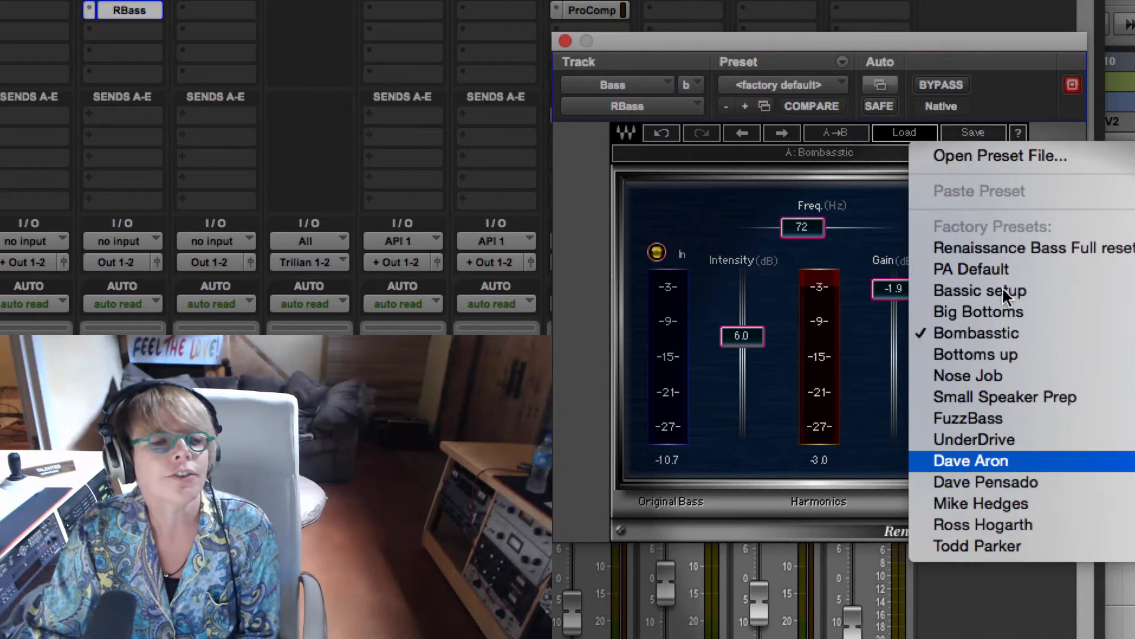
{"action": "left_click", "coordinate": [986, 482]}
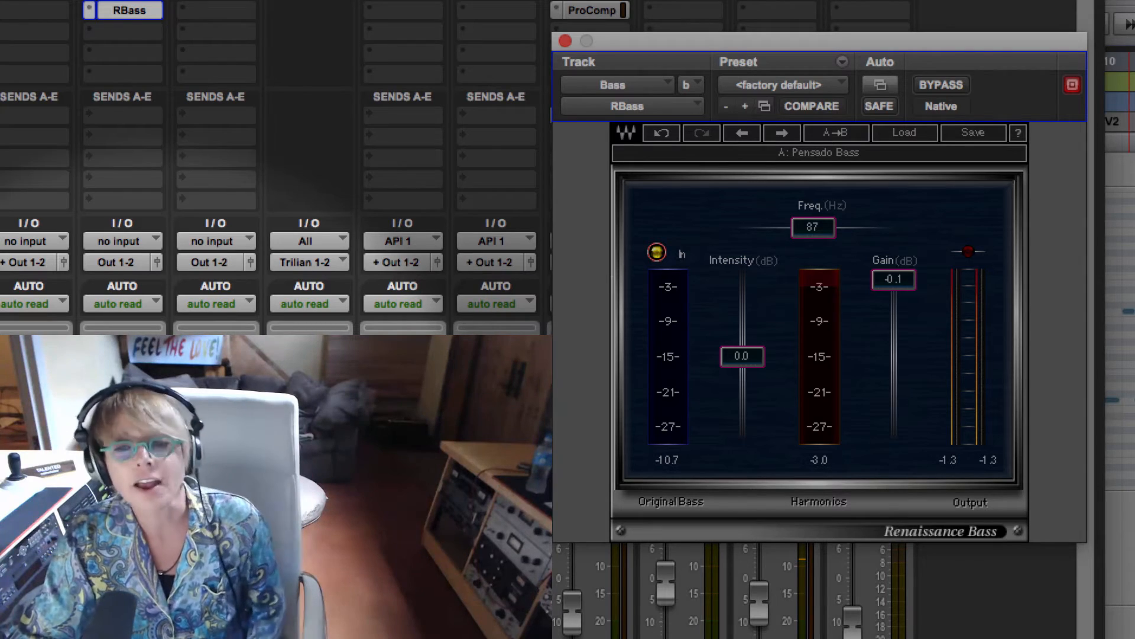
Step: Switch to the browser's Spectrasonics Trilian page, move its window beside the Trilian plug-in and look through the SoundSource Gallery
{"action": "left_click", "coordinate": [192, 414]}
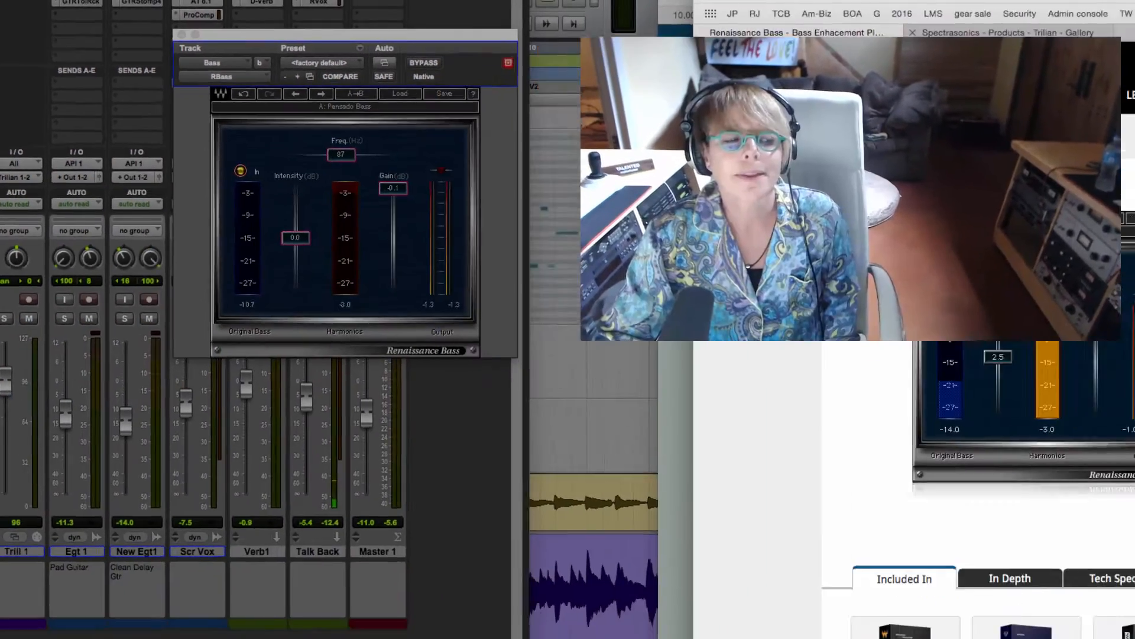
{"action": "key", "text": "ctrl+Tab"}
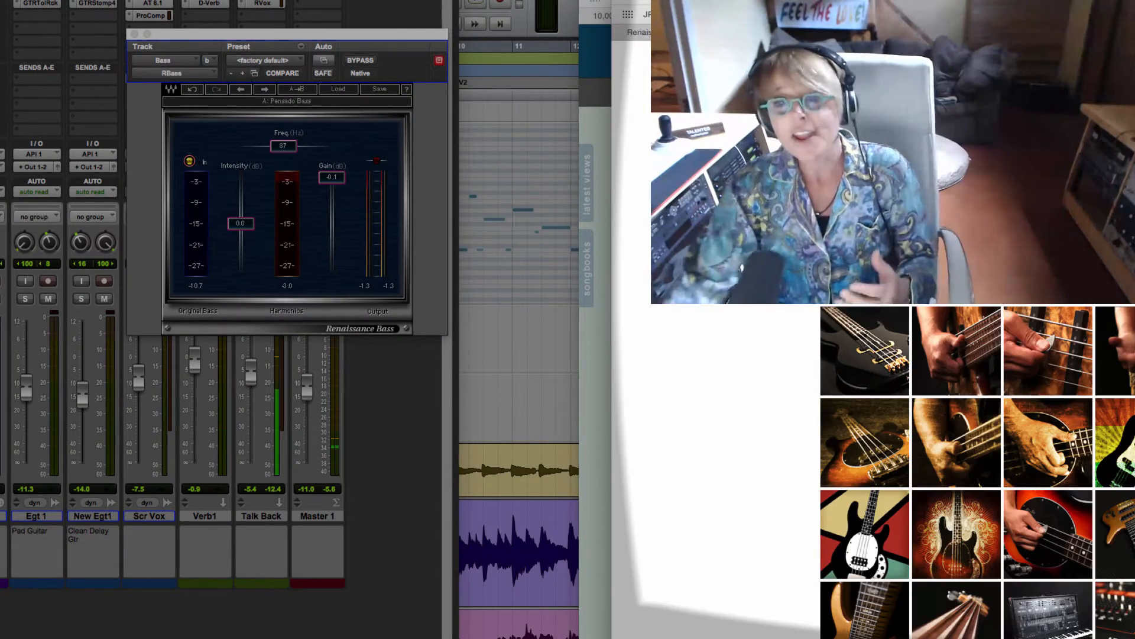
{"action": "scroll", "coordinate": [876, 473], "scroll_direction": "up", "scroll_amount": 15}
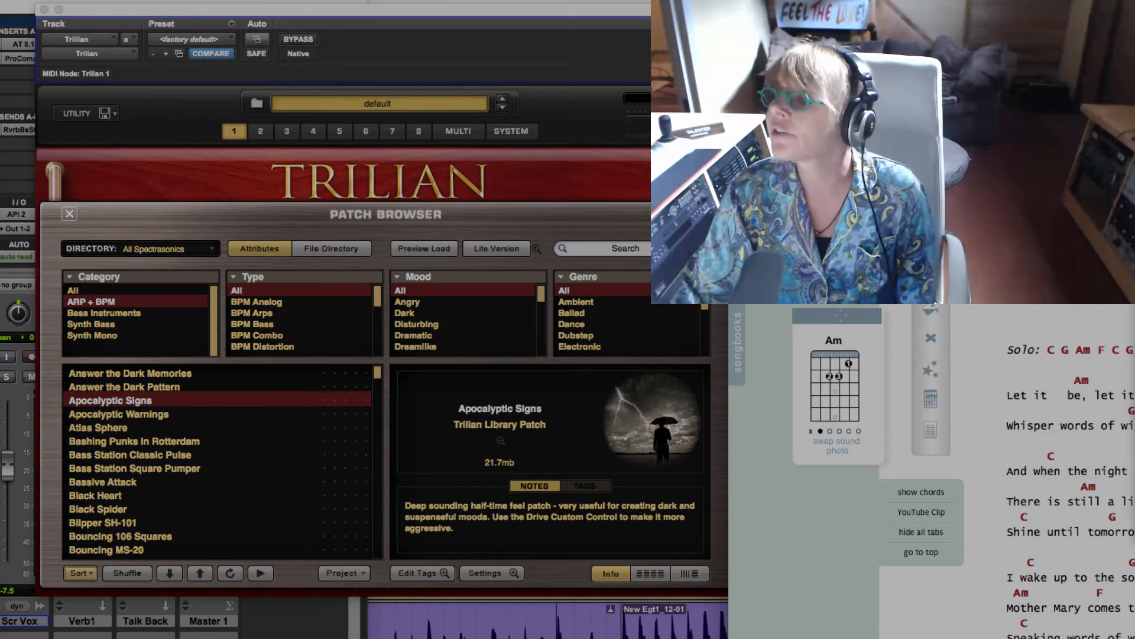
{"action": "left_click_drag", "start_coordinate": [1133, 12], "coordinate": [789, 12]}
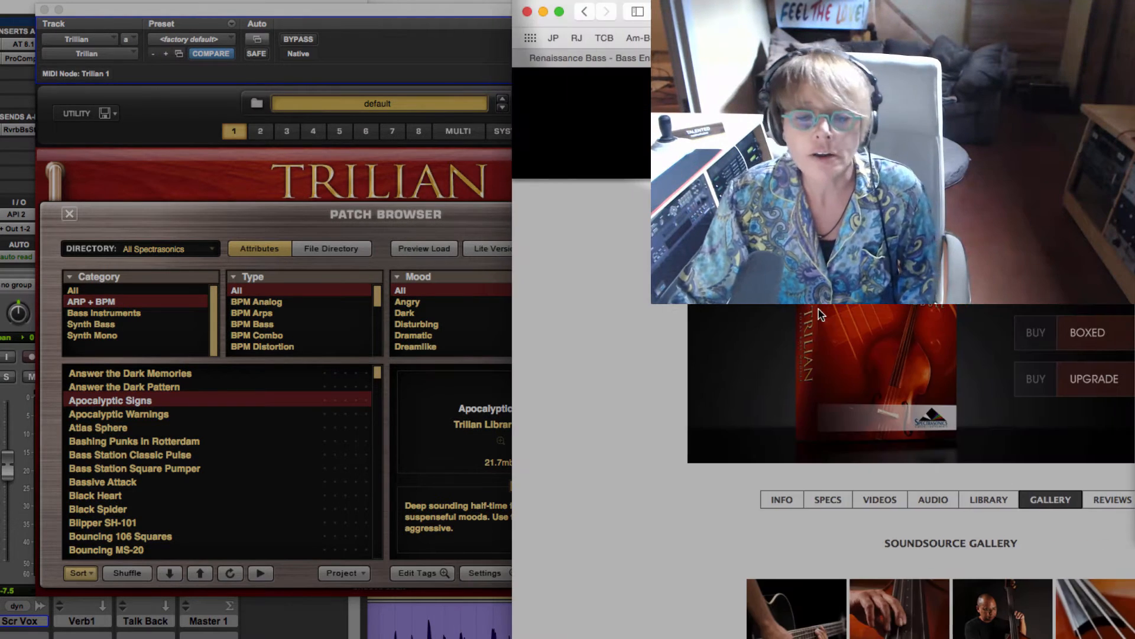
{"action": "scroll", "coordinate": [940, 355], "scroll_direction": "down", "scroll_amount": 6}
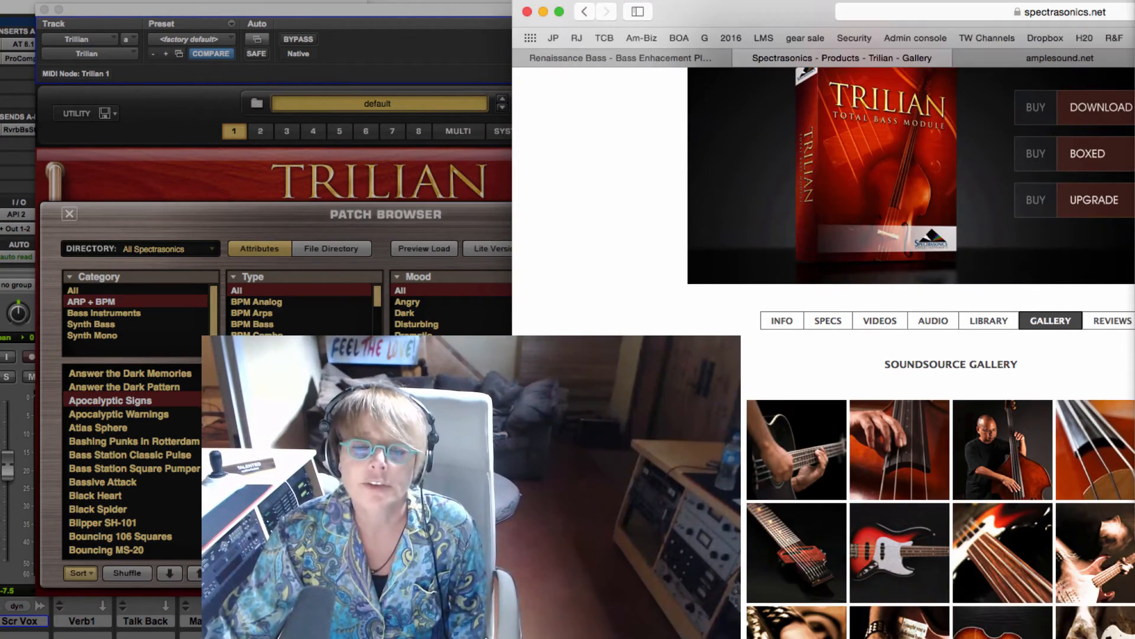
{"action": "scroll", "coordinate": [941, 355], "scroll_direction": "down", "scroll_amount": 2}
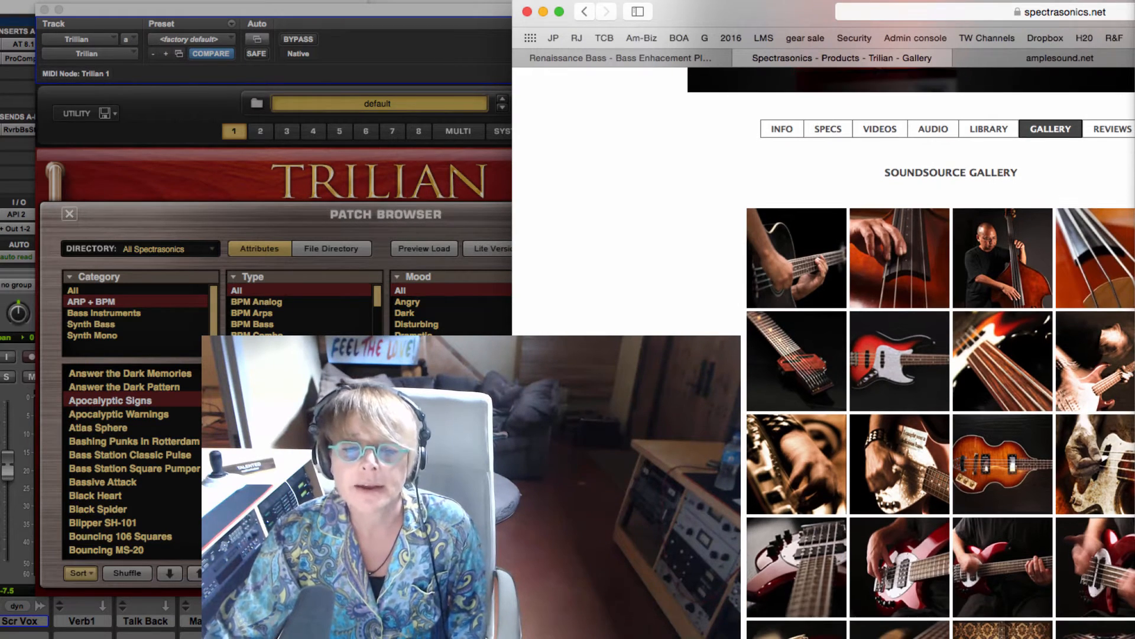
{"action": "scroll", "coordinate": [940, 355], "scroll_direction": "down", "scroll_amount": 1}
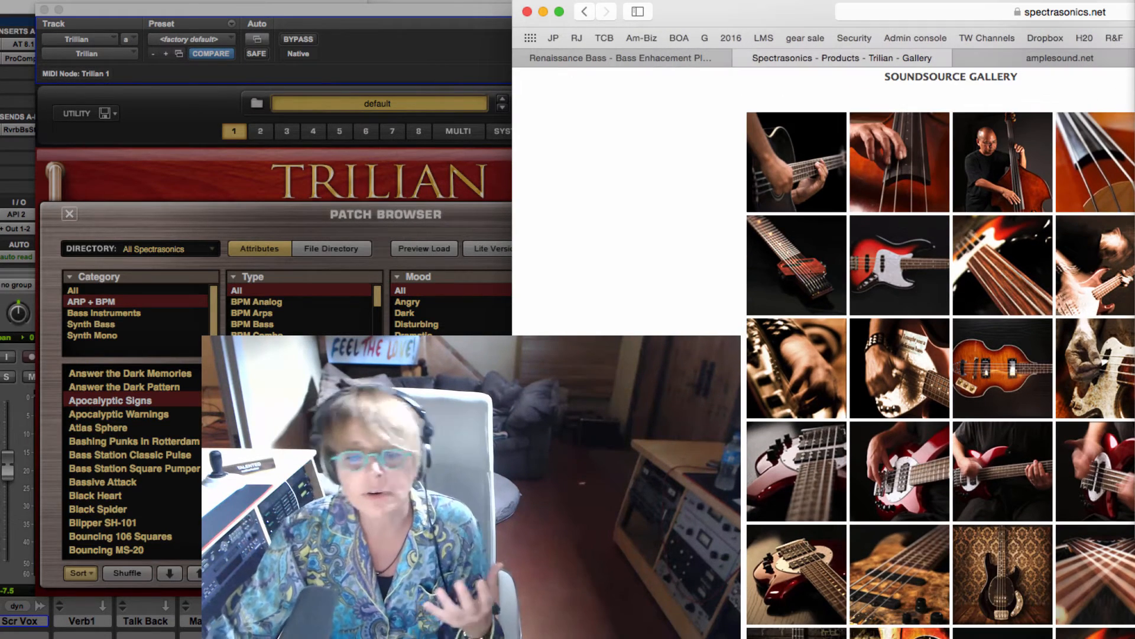
{"action": "scroll", "coordinate": [941, 354], "scroll_direction": "down", "scroll_amount": 10}
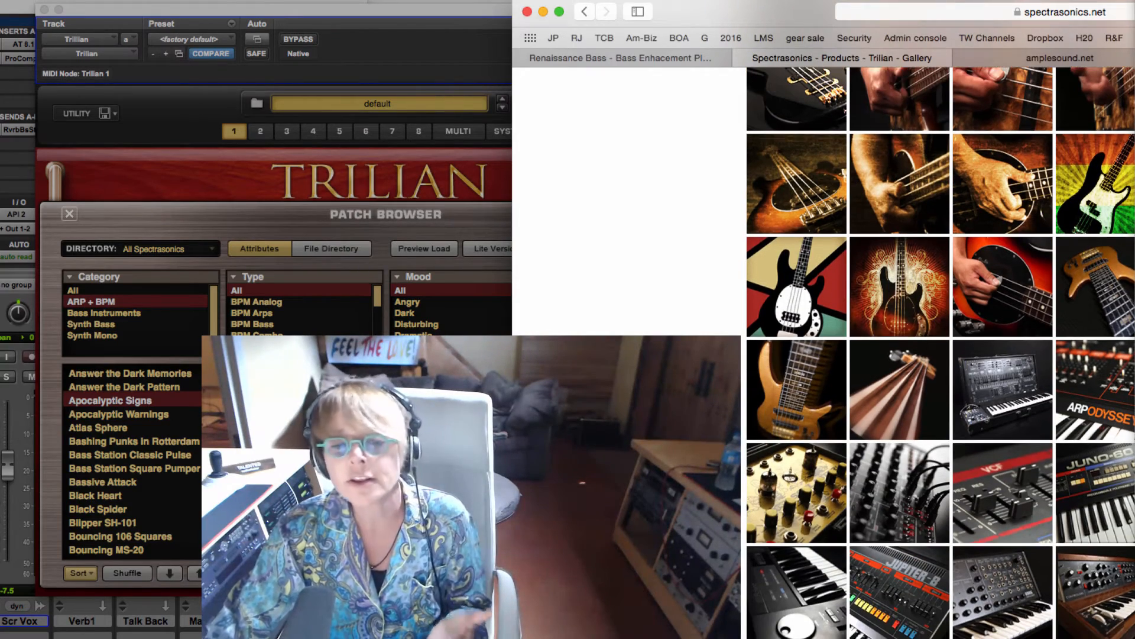
Step: Look through the instrument pictures in the Trilian gallery and choose the Full Product download edition of Trilian in the Spectrasonics Techshop
{"action": "scroll", "coordinate": [940, 355], "scroll_direction": "down", "scroll_amount": 1}
{"action": "scroll", "coordinate": [941, 355], "scroll_direction": "down", "scroll_amount": 8}
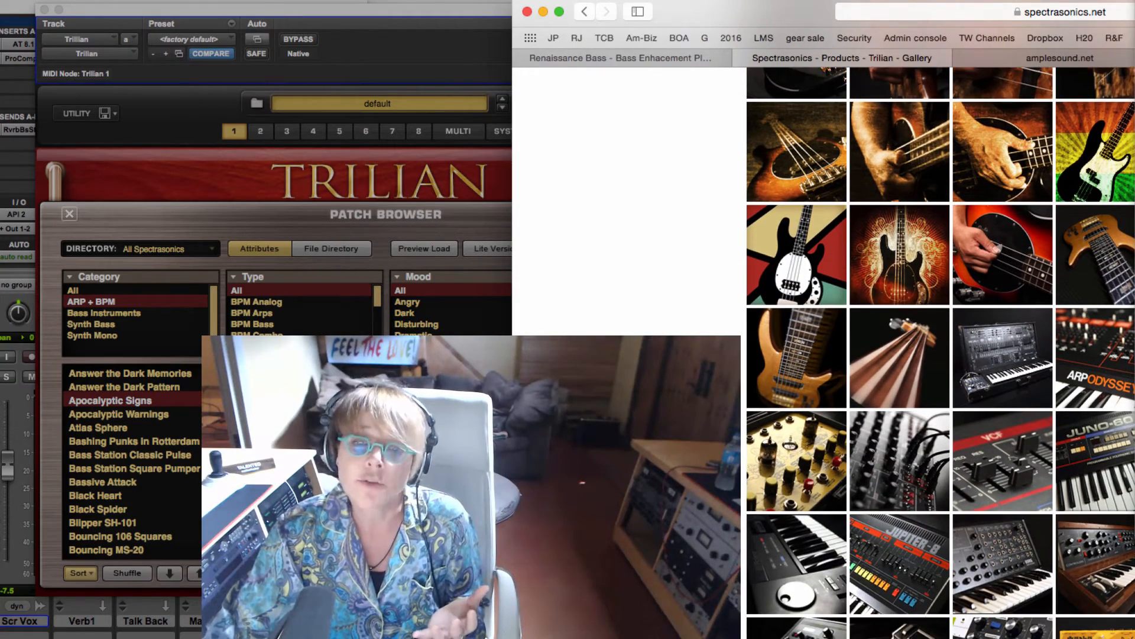
{"action": "scroll", "coordinate": [940, 355], "scroll_direction": "down", "scroll_amount": 5}
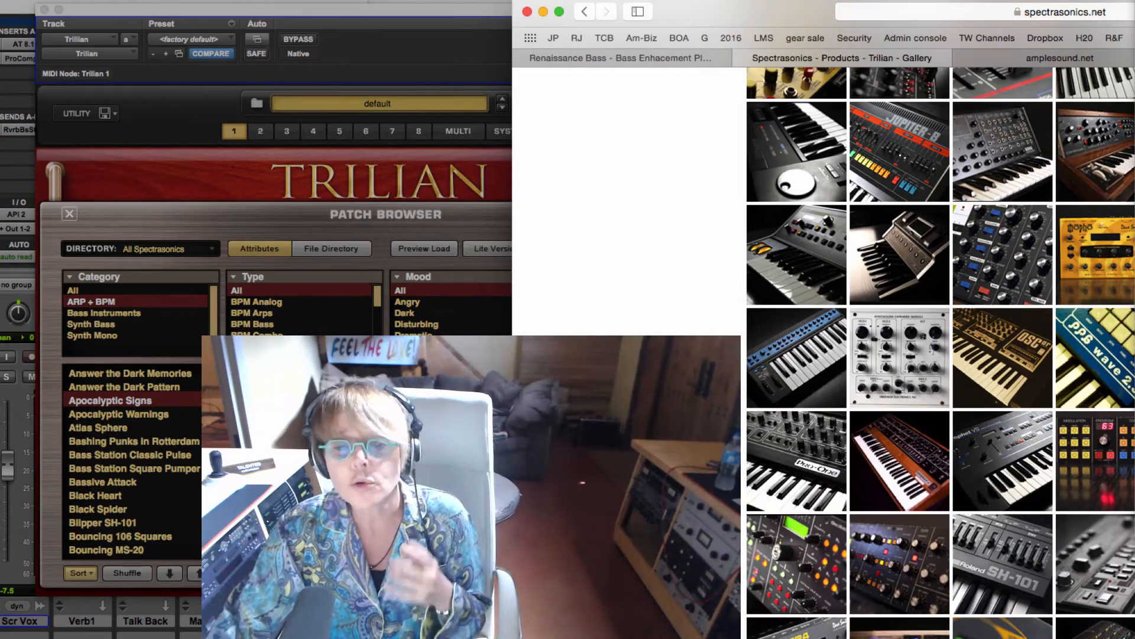
{"action": "scroll", "coordinate": [940, 355], "scroll_direction": "up", "scroll_amount": 10}
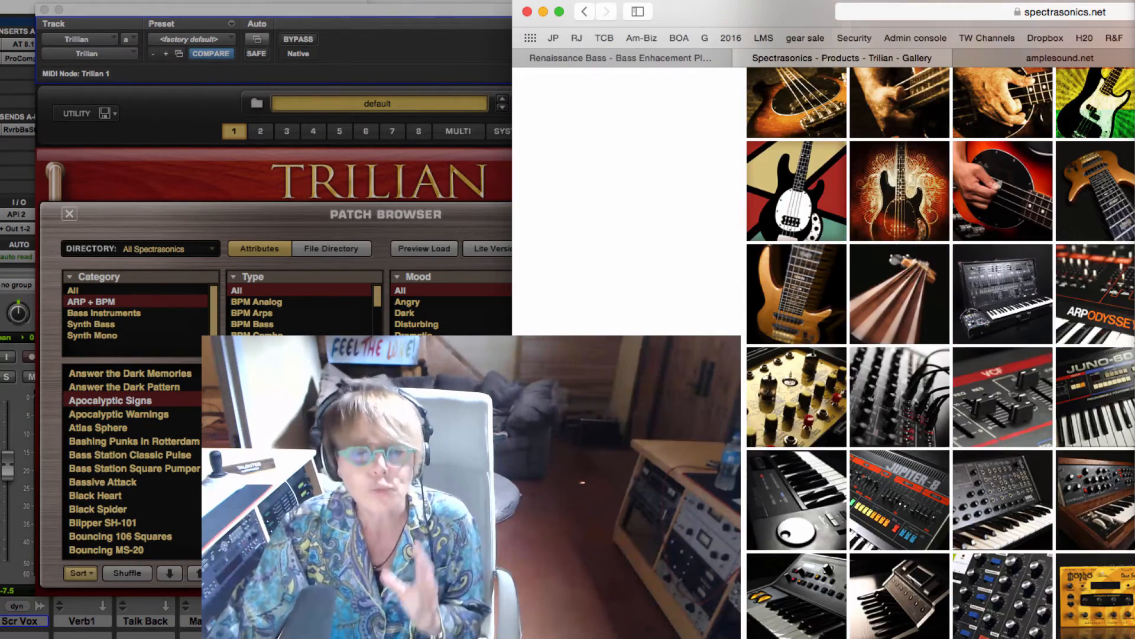
{"action": "scroll", "coordinate": [940, 355], "scroll_direction": "up", "scroll_amount": 10}
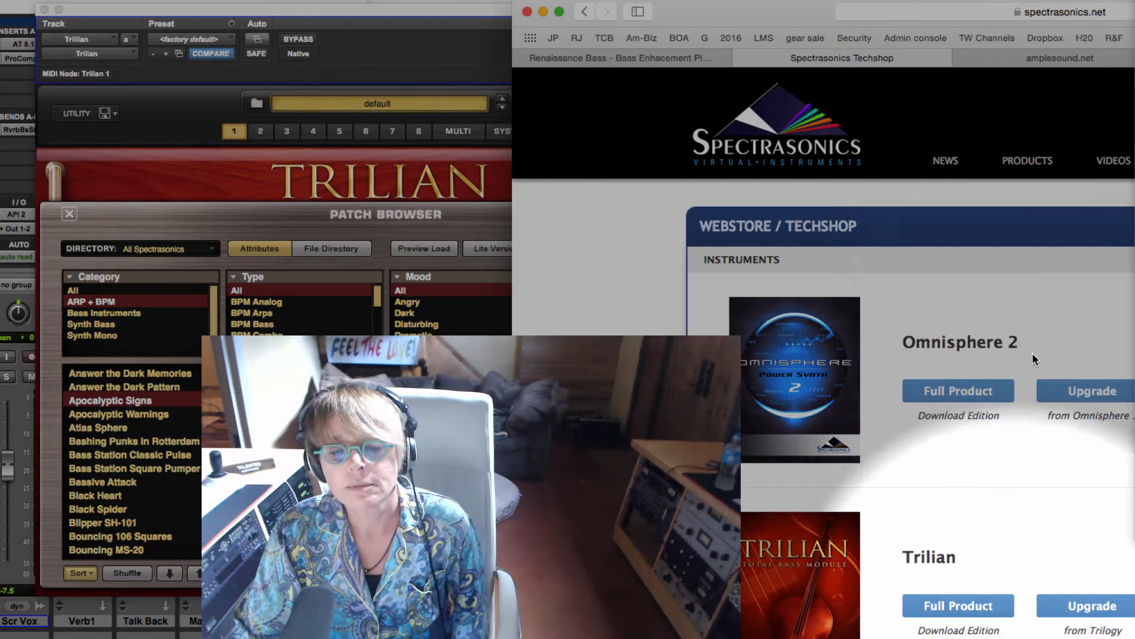
{"action": "left_click", "coordinate": [944, 608]}
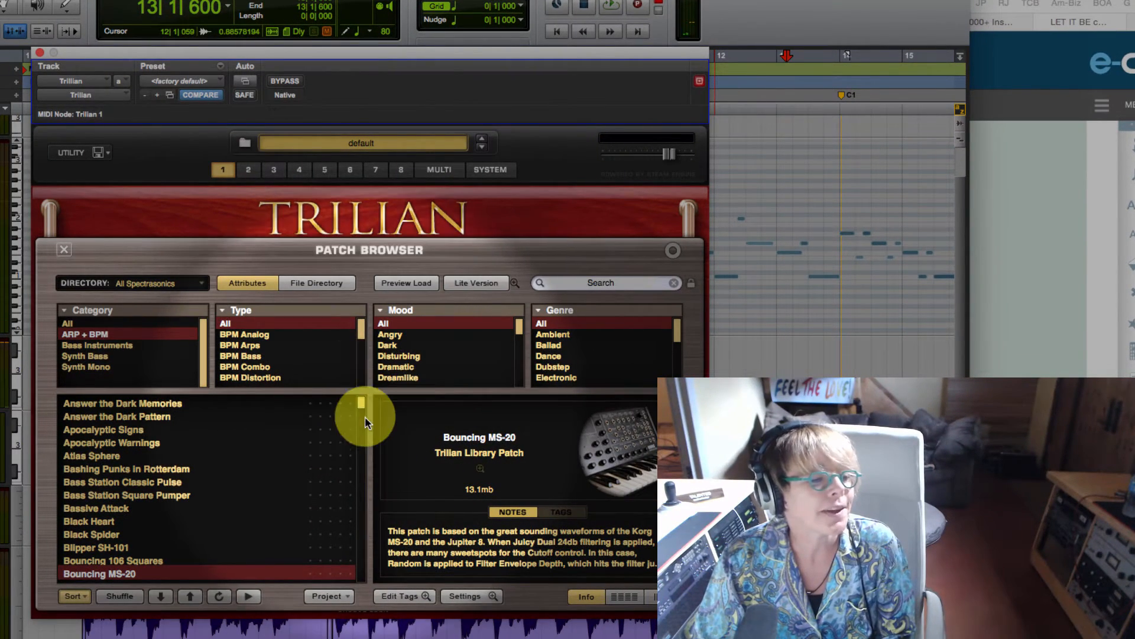
Step: Load Trilian's Bouncing 106 Squares patch and record a MIDI bass part with it on the Trillian track, starting in bar 13
{"action": "left_click_drag", "start_coordinate": [363, 413], "coordinate": [364, 415]}
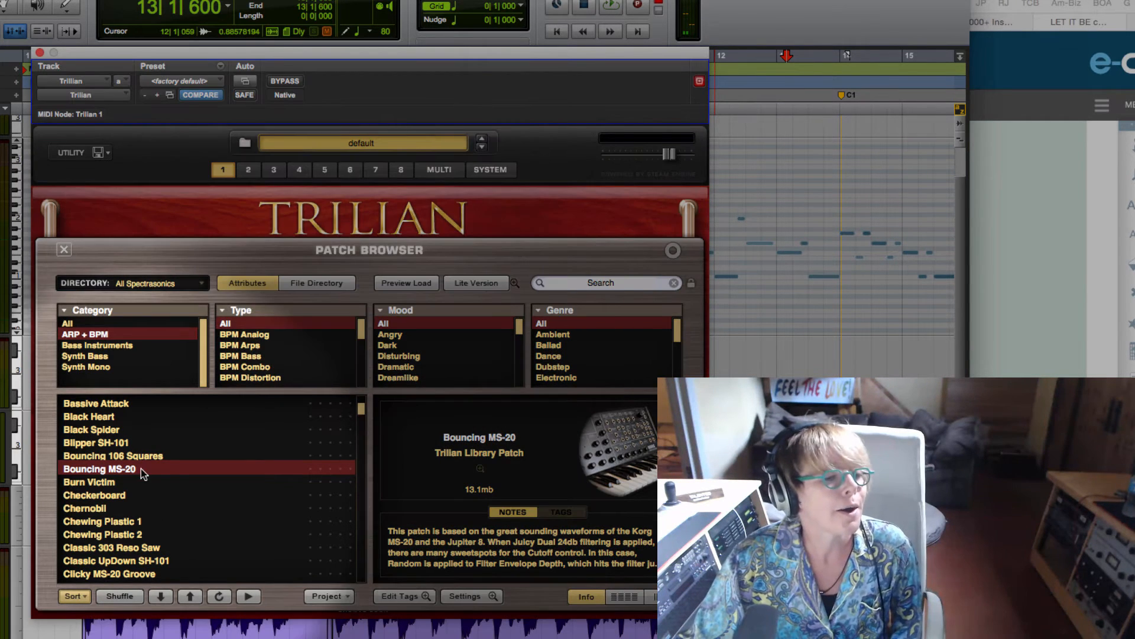
{"action": "left_click", "coordinate": [126, 457]}
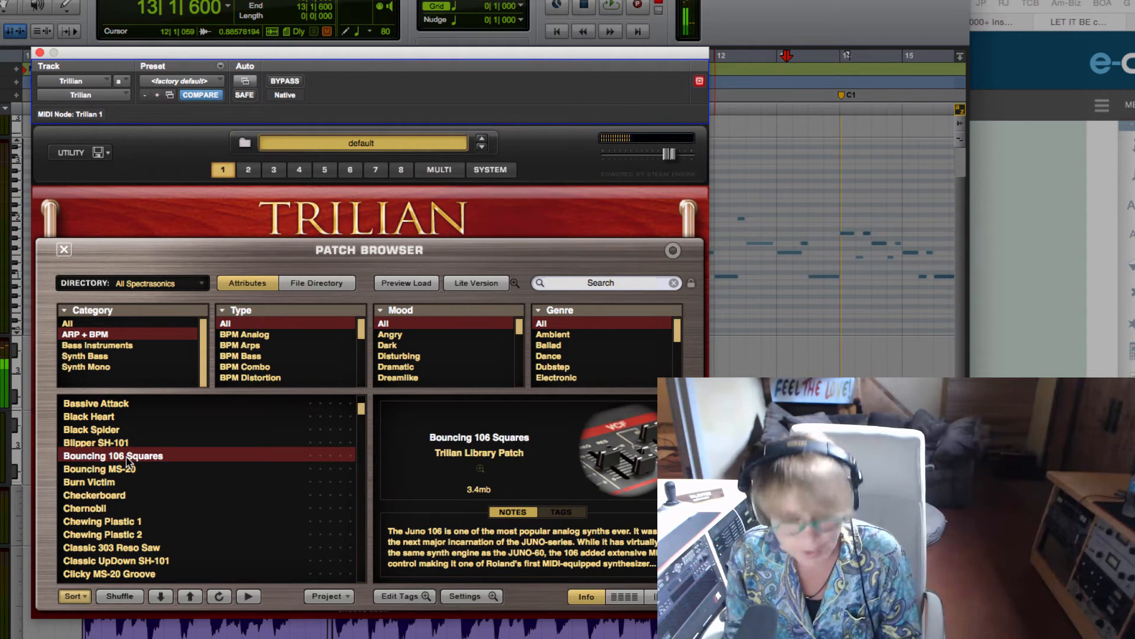
{"action": "key", "text": "space"}
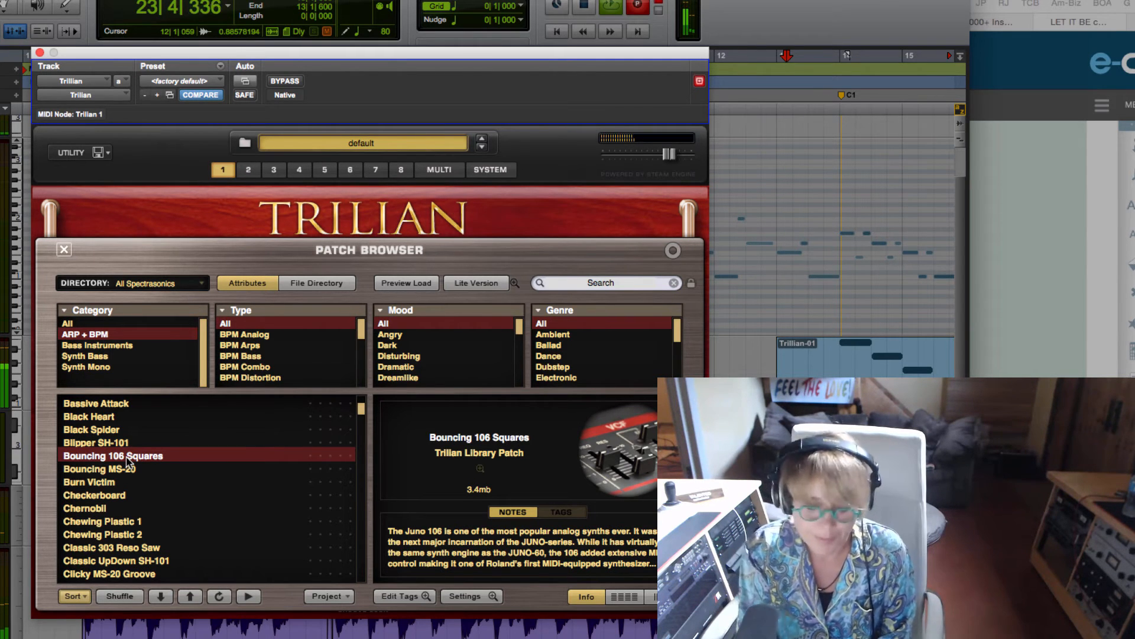
{"action": "key", "text": "space"}
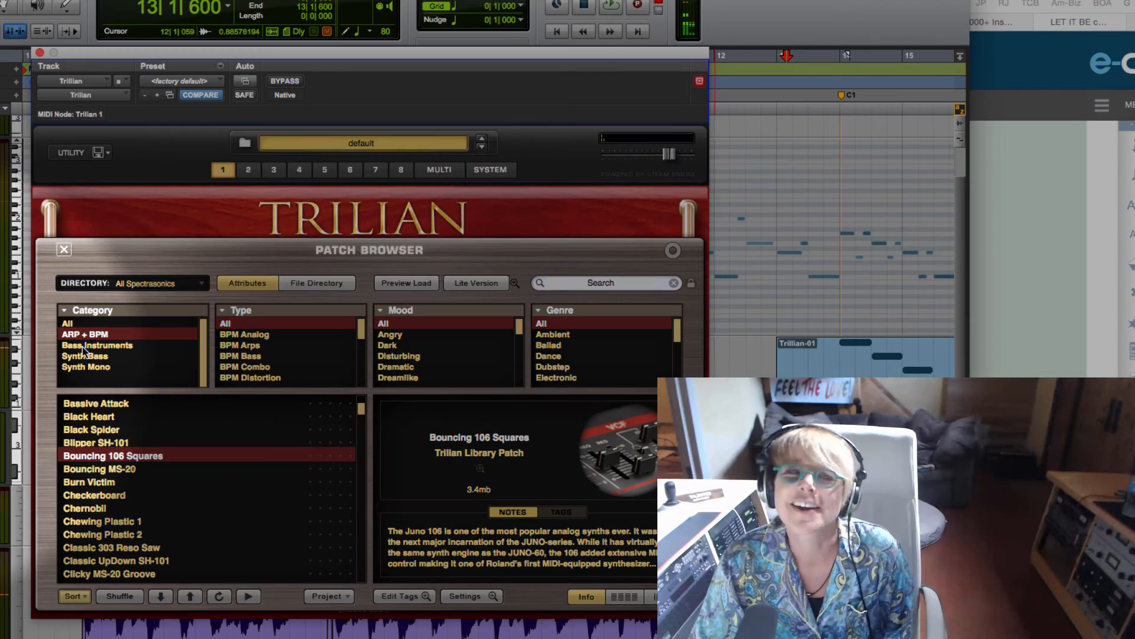
Step: Move the Trilian plug-in aside, widen the edit window and bring the recorded notes on the Trillian track fully into view
{"action": "left_click_drag", "start_coordinate": [119, 53], "coordinate": [1124, 111]}
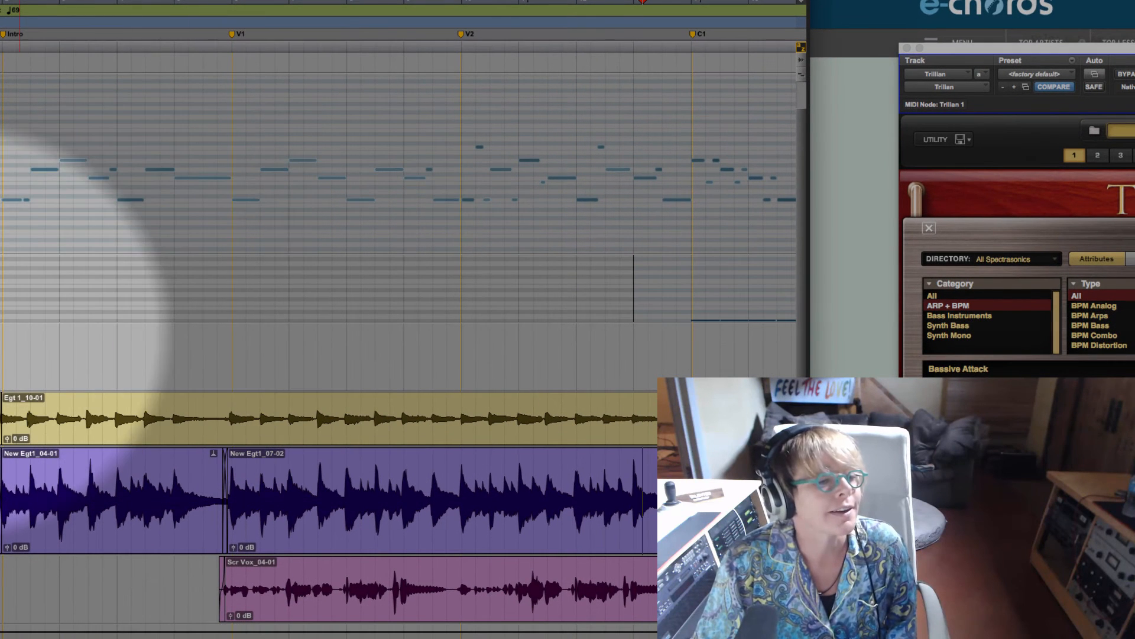
{"action": "left_click", "coordinate": [0, 320]}
{"action": "left_click", "coordinate": [0, 320]}
{"action": "left_click", "coordinate": [0, 320]}
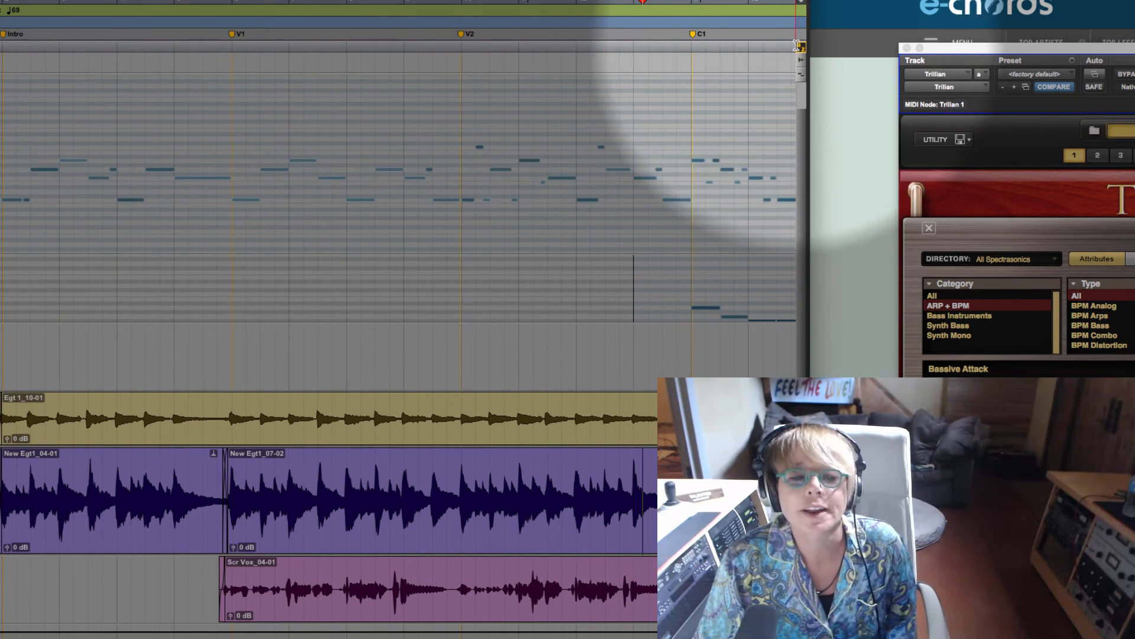
{"action": "left_click", "coordinate": [818, 182]}
{"action": "left_click_drag", "start_coordinate": [810, 201], "coordinate": [1127, 202]}
{"action": "left_click", "coordinate": [824, 233]}
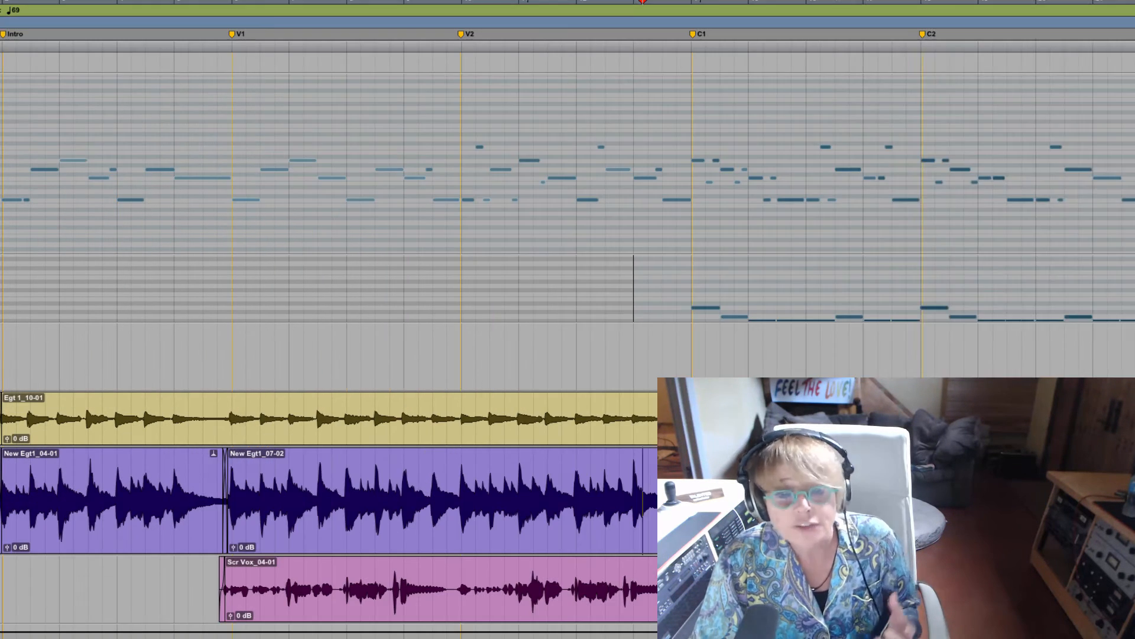
{"action": "left_click", "coordinate": [0, 320]}
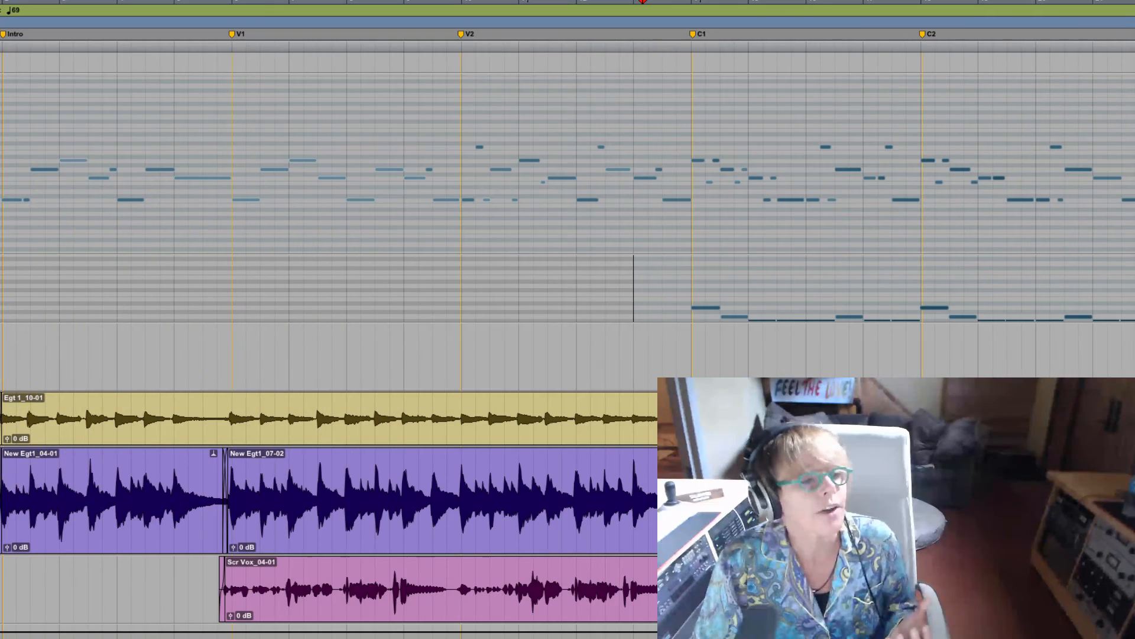
{"action": "left_click", "coordinate": [0, 313]}
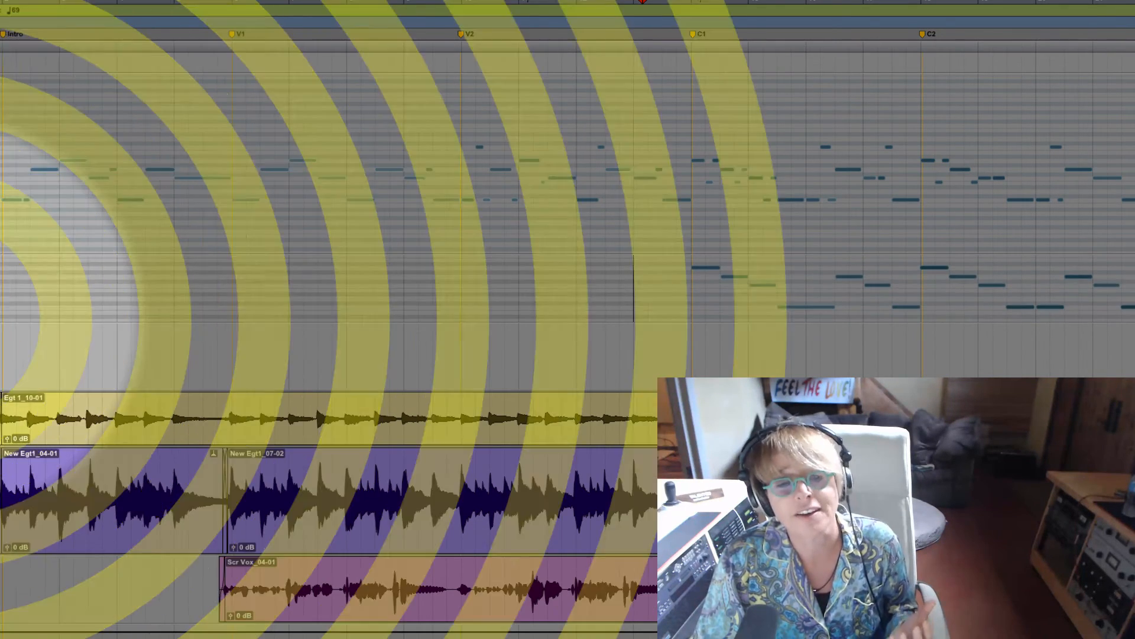
{"action": "left_click", "coordinate": [0, 320]}
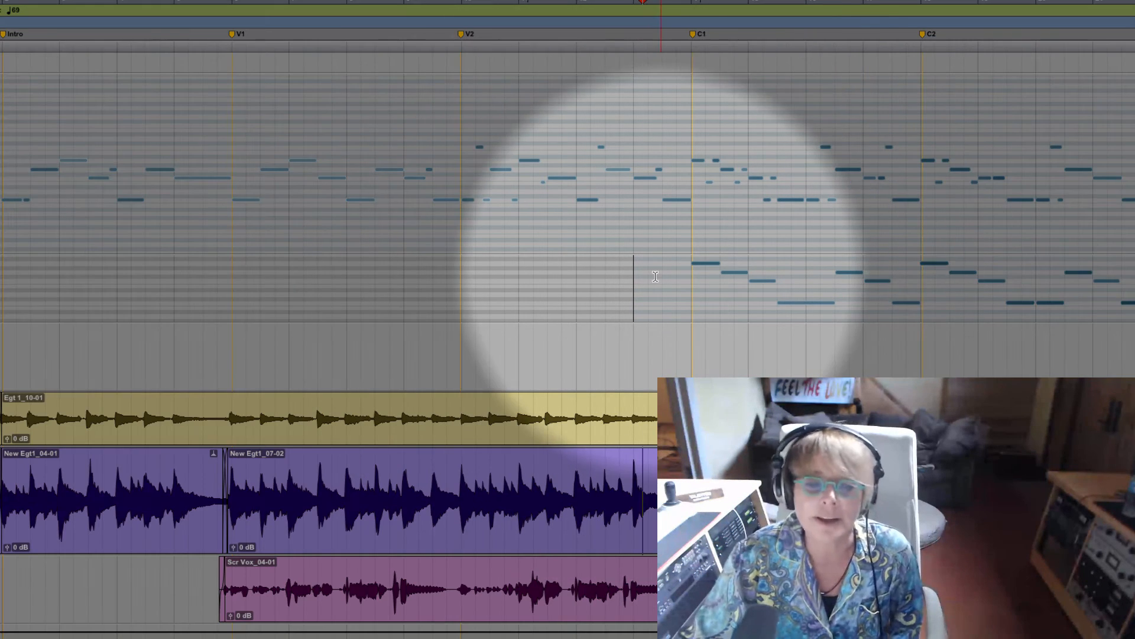
Step: Quantize the recorded Trillian notes to a 1/8 note grid with the Strength option turned off
{"action": "left_click_drag", "start_coordinate": [663, 269], "coordinate": [1132, 283]}
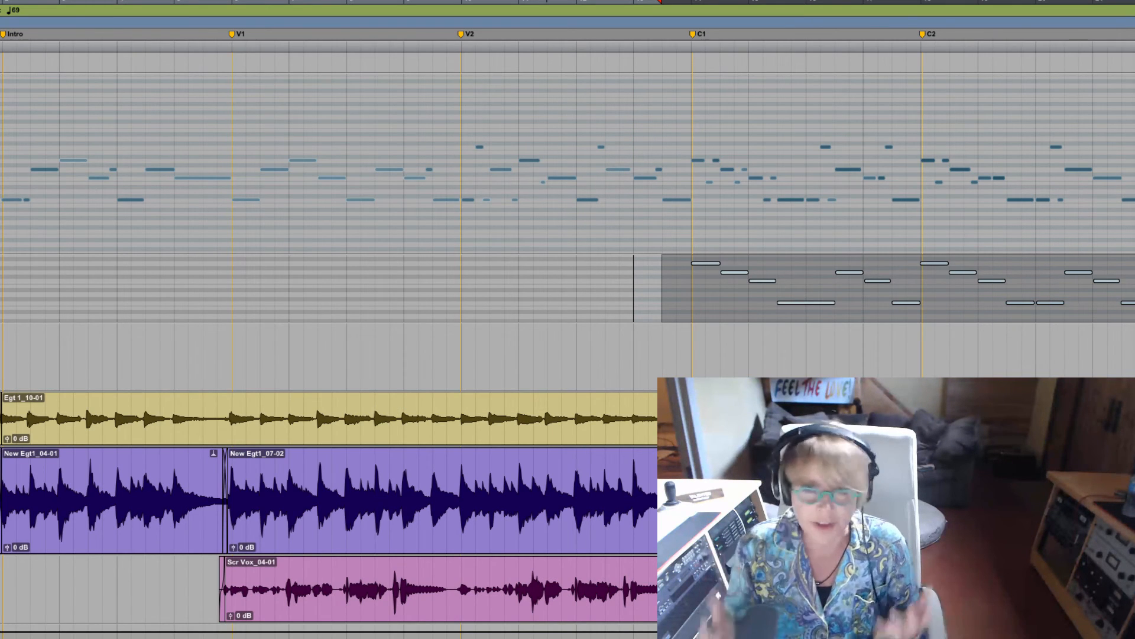
{"action": "key", "text": "alt+0"}
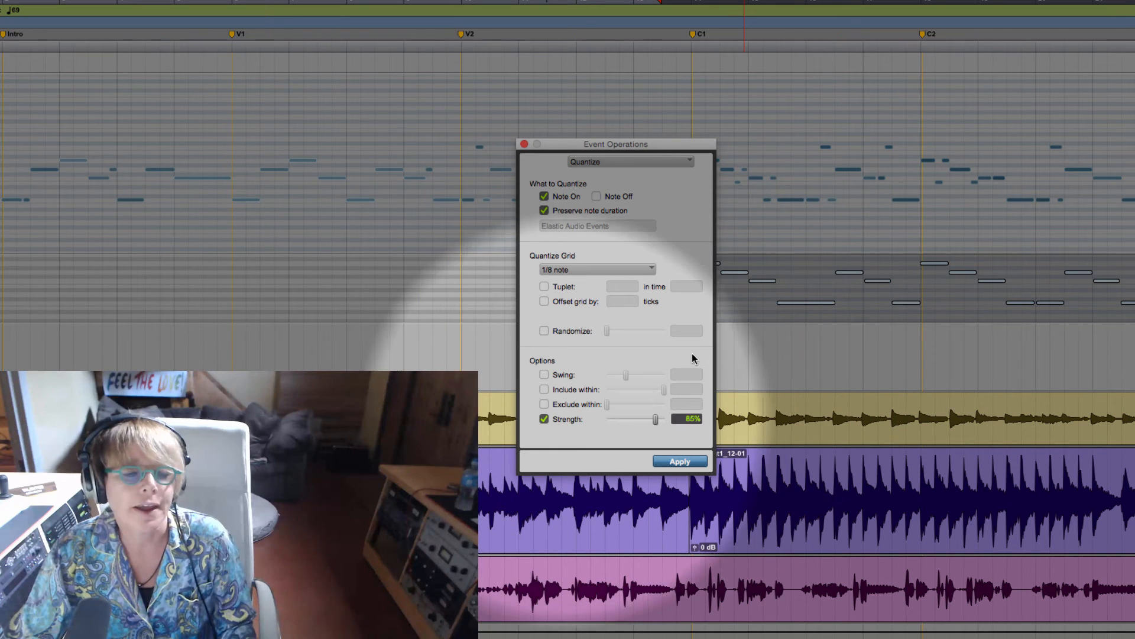
{"action": "left_click", "coordinate": [544, 418]}
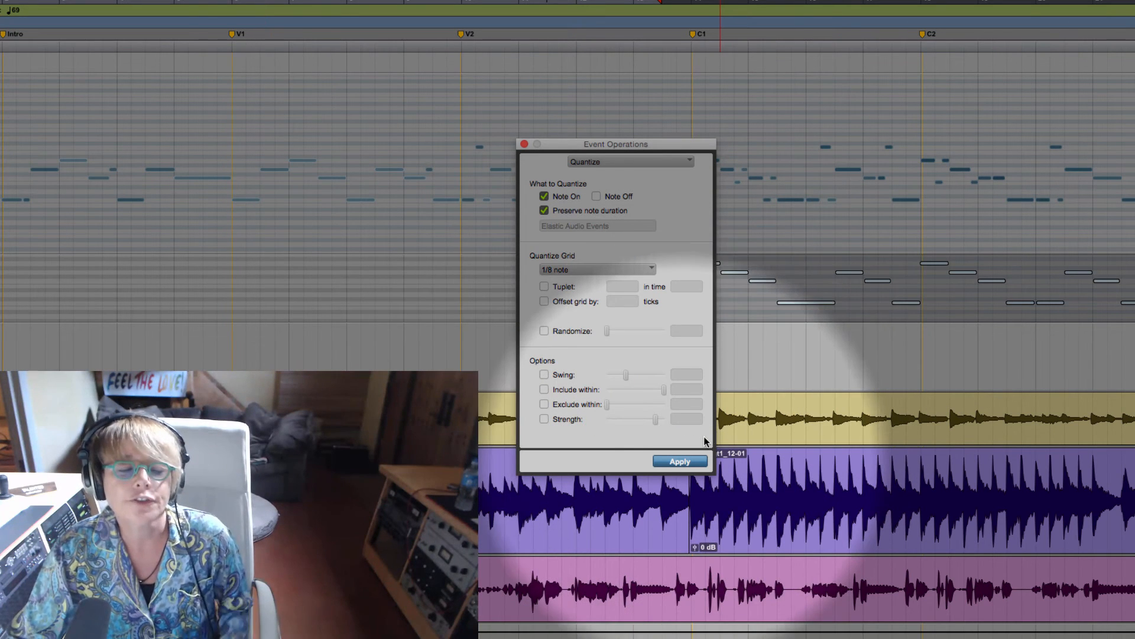
{"action": "left_click", "coordinate": [681, 462]}
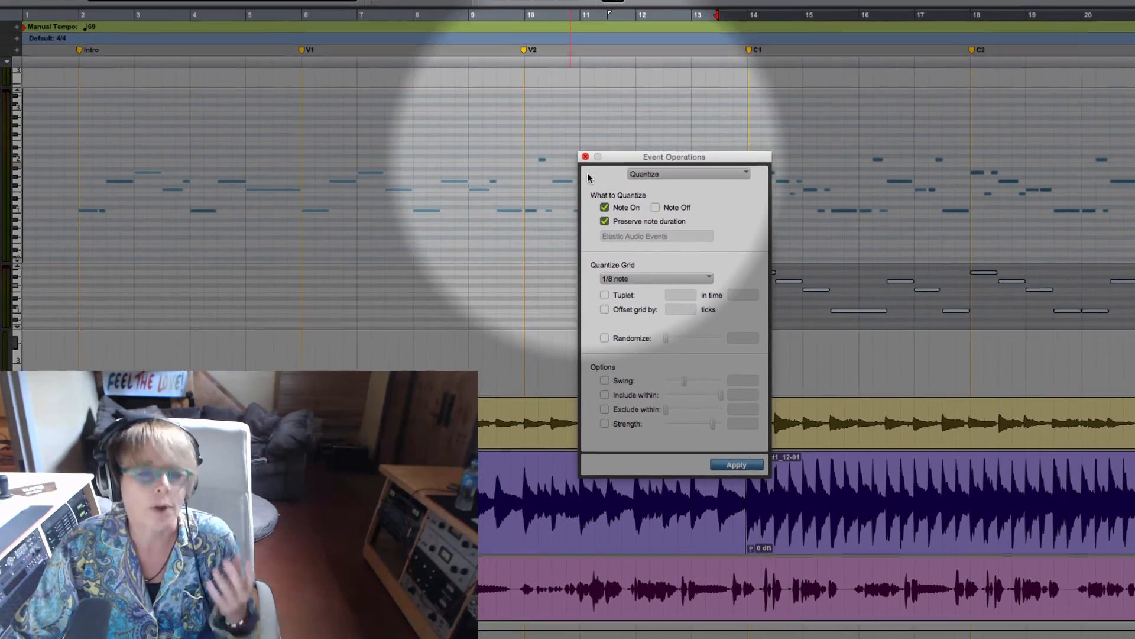
{"action": "left_click", "coordinate": [524, 143]}
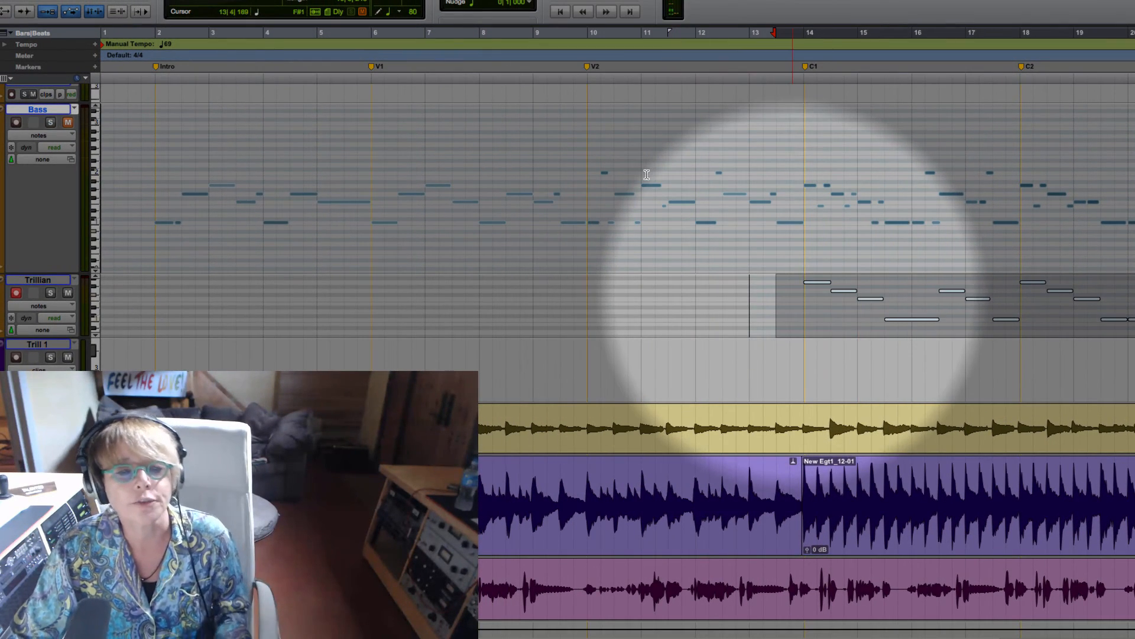
Step: Unmute the Bass track, disarm recording on the Trillian track and play both parts from just before C1
{"action": "left_click", "coordinate": [793, 292]}
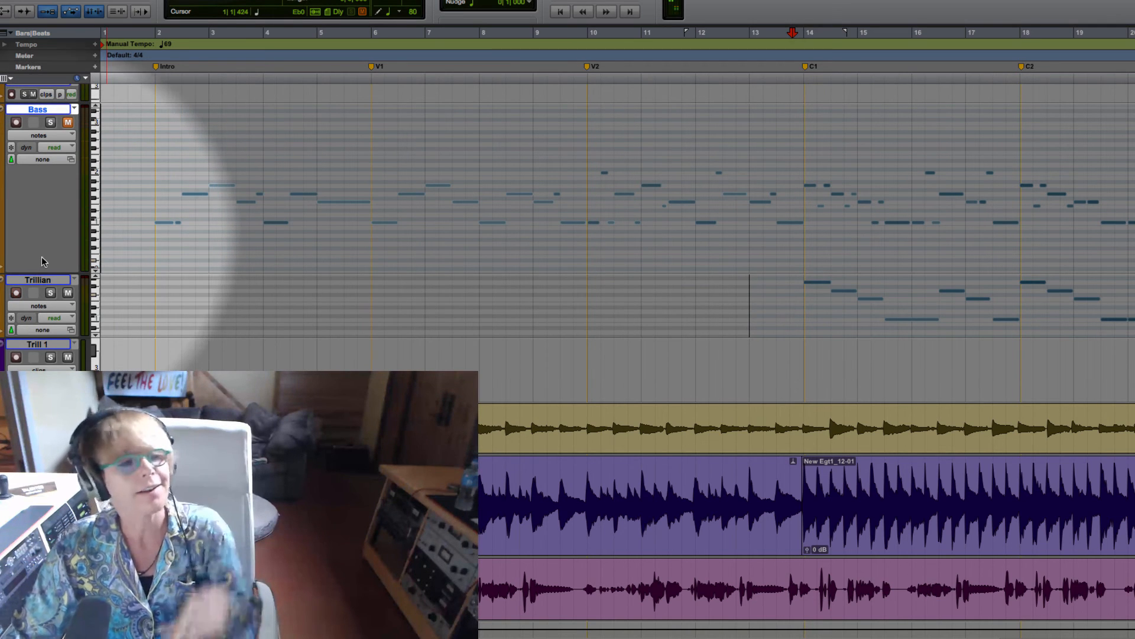
{"action": "left_click", "coordinate": [68, 123]}
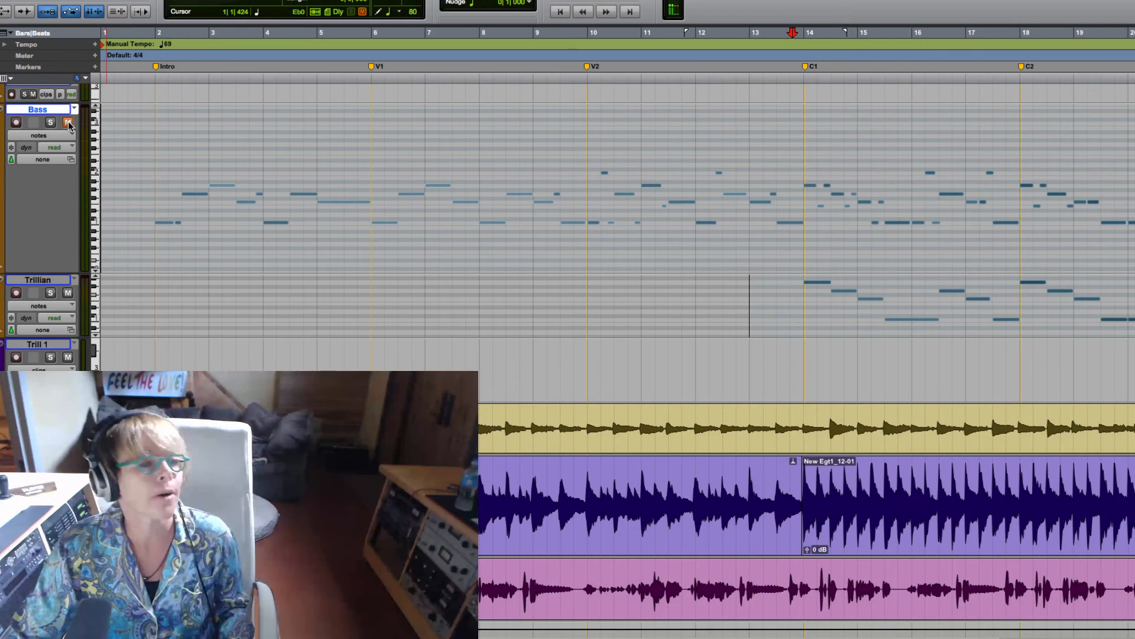
{"action": "left_click", "coordinate": [16, 293]}
{"action": "left_click", "coordinate": [781, 294]}
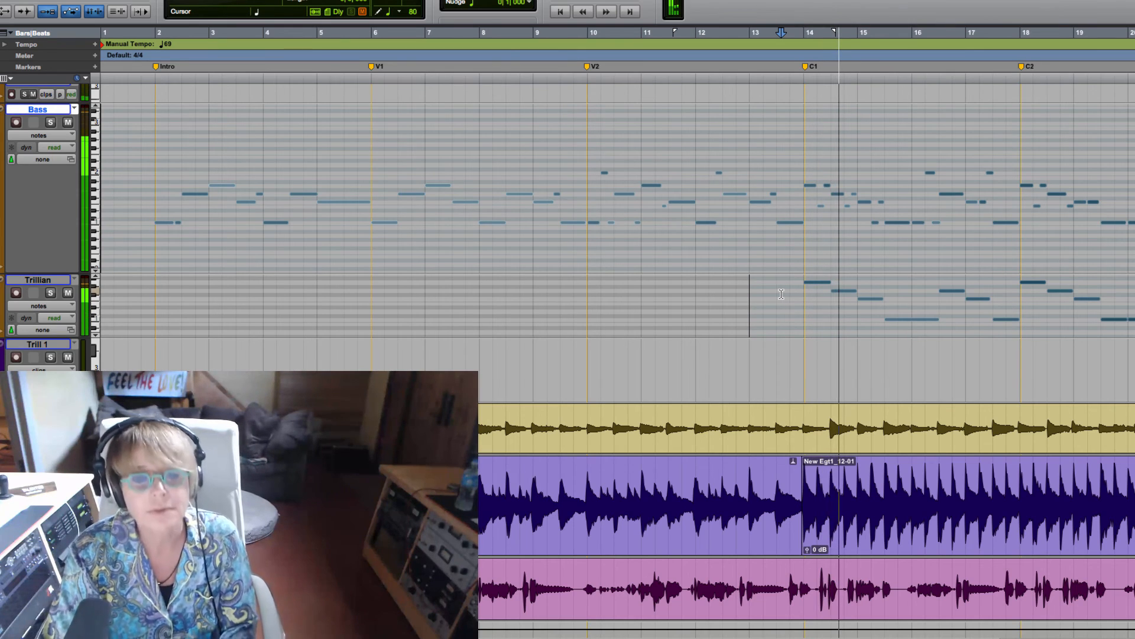
Step: Show the mixer and lower the Bass track's volume to about -4.6 dB and the Trillian track's to -5.2 dB during playback
{"action": "key", "text": "super+equal"}
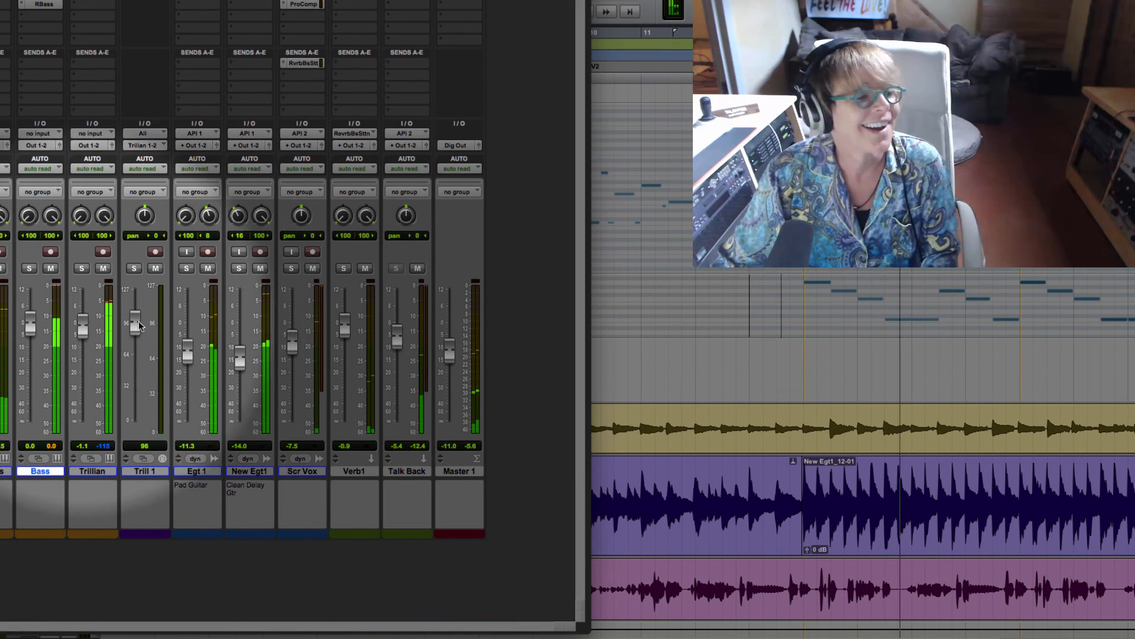
{"action": "mouse_move", "coordinate": [30, 322]}
{"action": "left_mouse_down"}
{"action": "mouse_move", "coordinate": [32, 338]}
{"action": "mouse_move", "coordinate": [84, 331]}
{"action": "mouse_move", "coordinate": [31, 337]}
{"action": "left_mouse_up"}
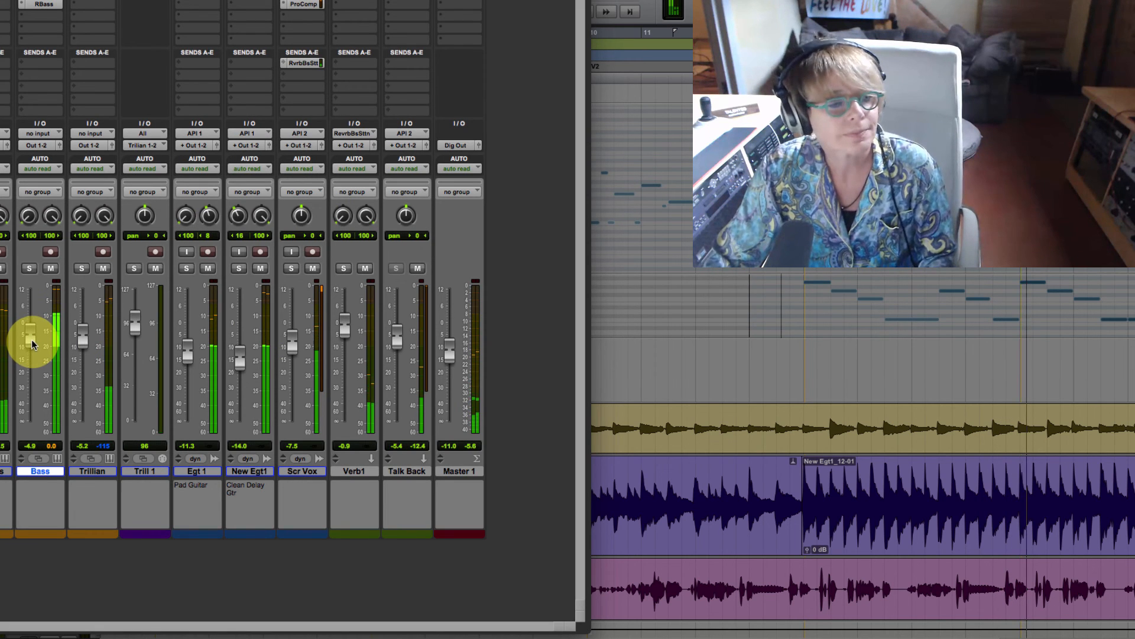
{"action": "left_click", "coordinate": [80, 333]}
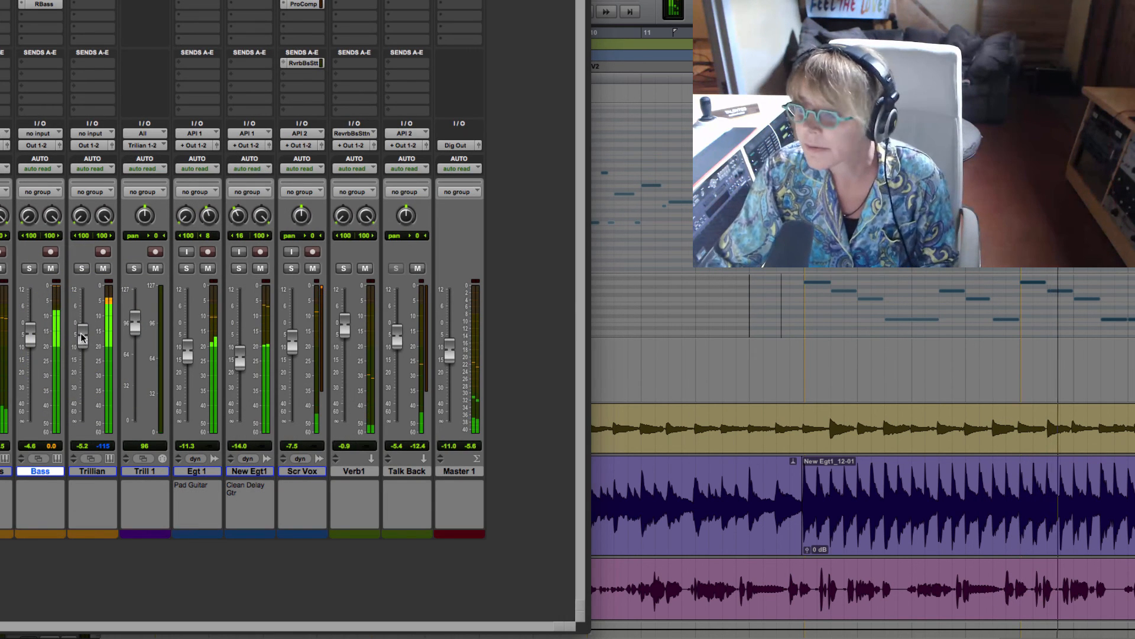